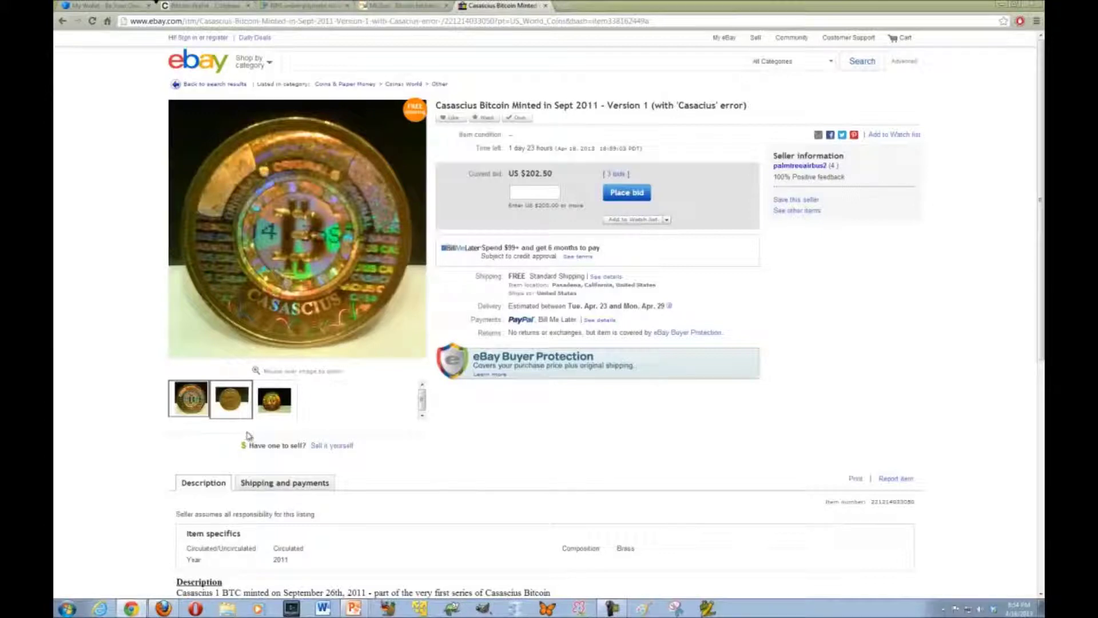
# Step: Highlight the US $202.50 current bid, then return to the casascius bitcoin search results
pyautogui.moveTo(239, 389)
pyautogui.moveTo(571, 175); pyautogui.dragTo(503, 174)
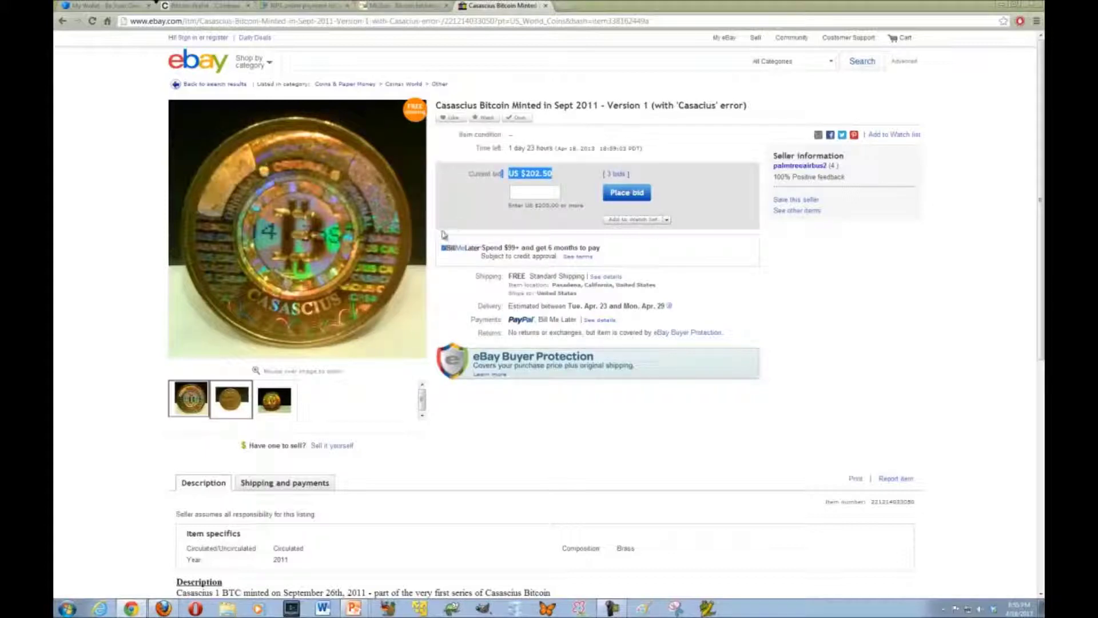
pyautogui.hotkey('alt', 'Left')
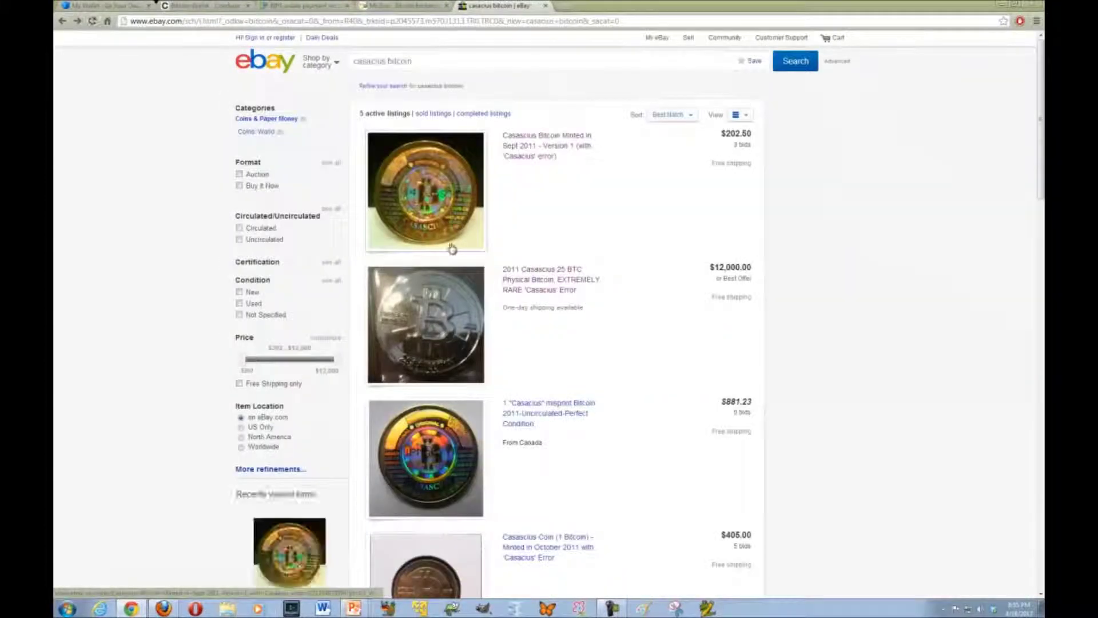
# Step: Scroll down through the casascius bitcoin listings and back up
pyautogui.scroll(-3, 544, 350)
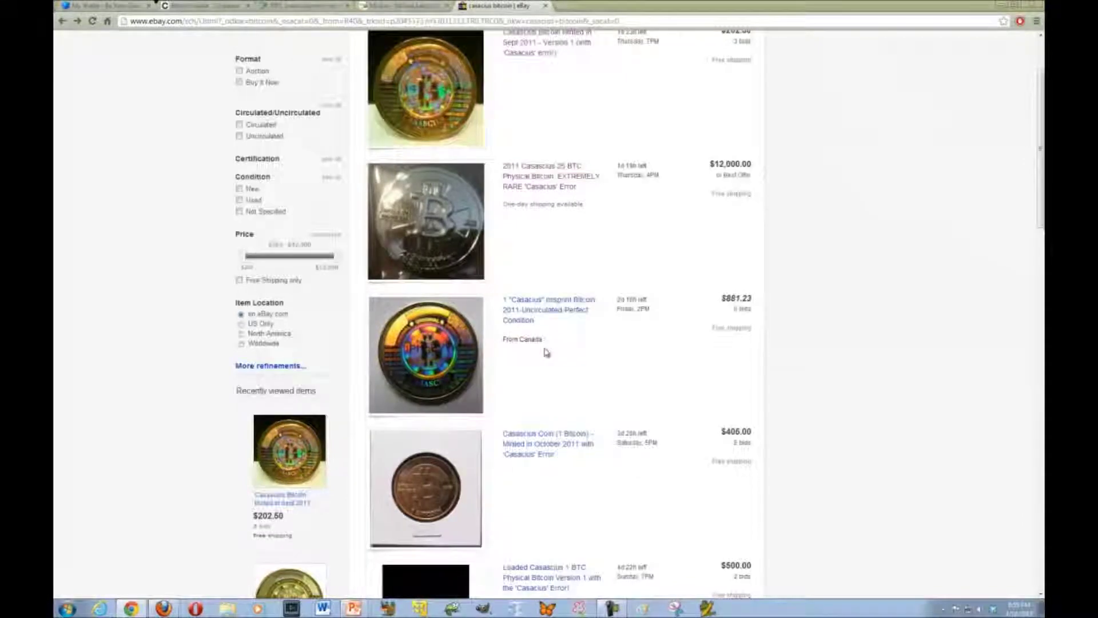
pyautogui.scroll(-3, 543, 351)
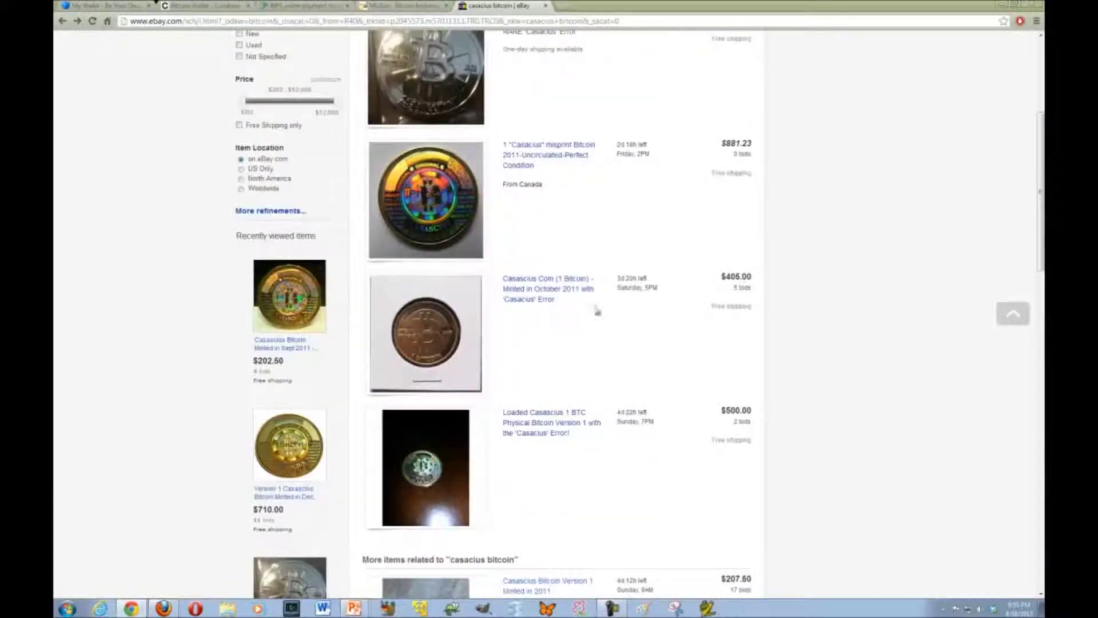
pyautogui.scroll(-4, 525, 348)
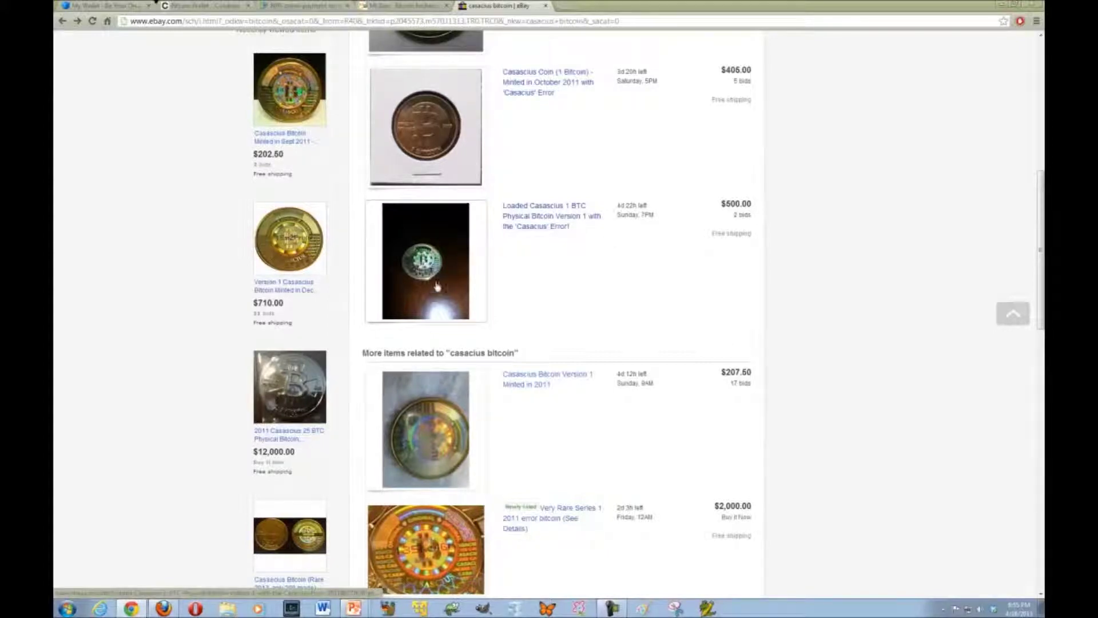
pyautogui.scroll(-6, 488, 331)
pyautogui.scroll(-3, 490, 332)
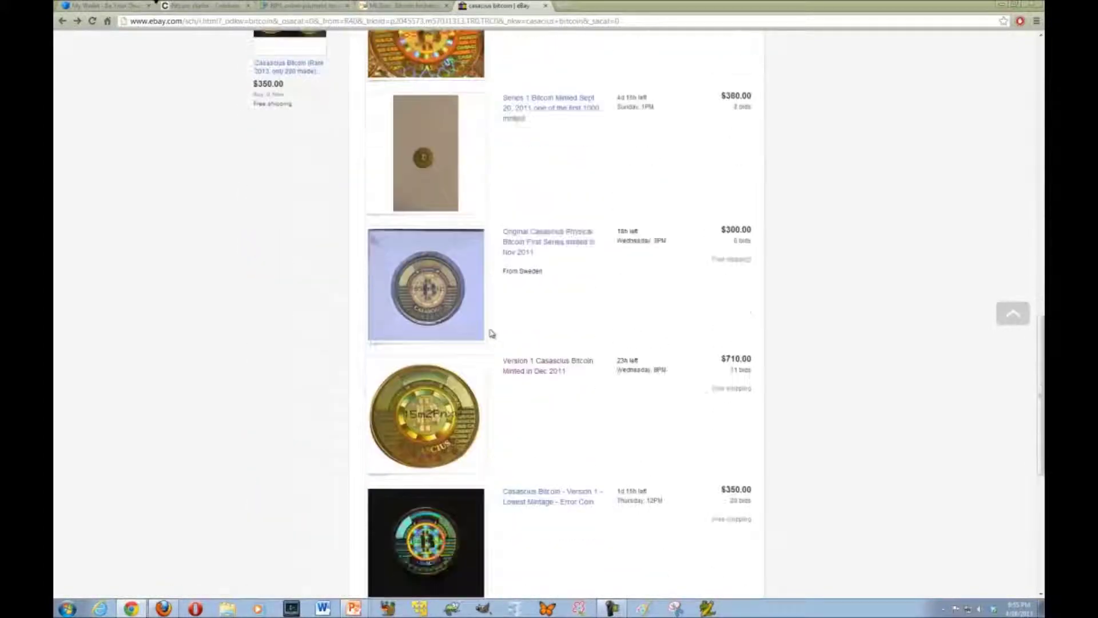
pyautogui.scroll(15, 483, 346)
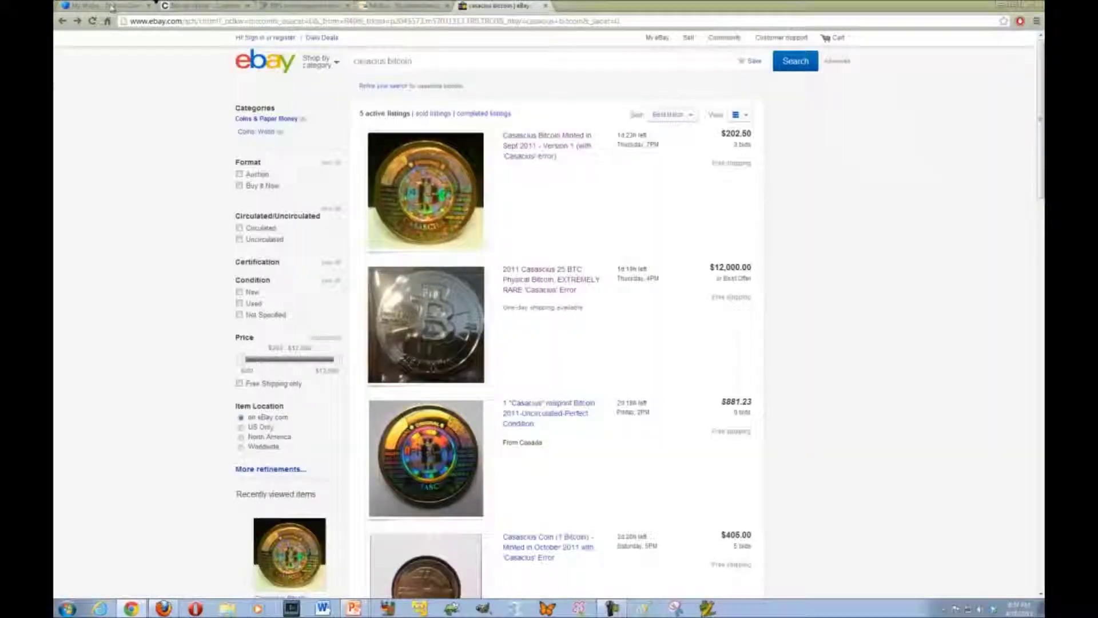
# Step: Bring the Blockchain My Wallet page back to the front in the browser
pyautogui.click(111, 7)
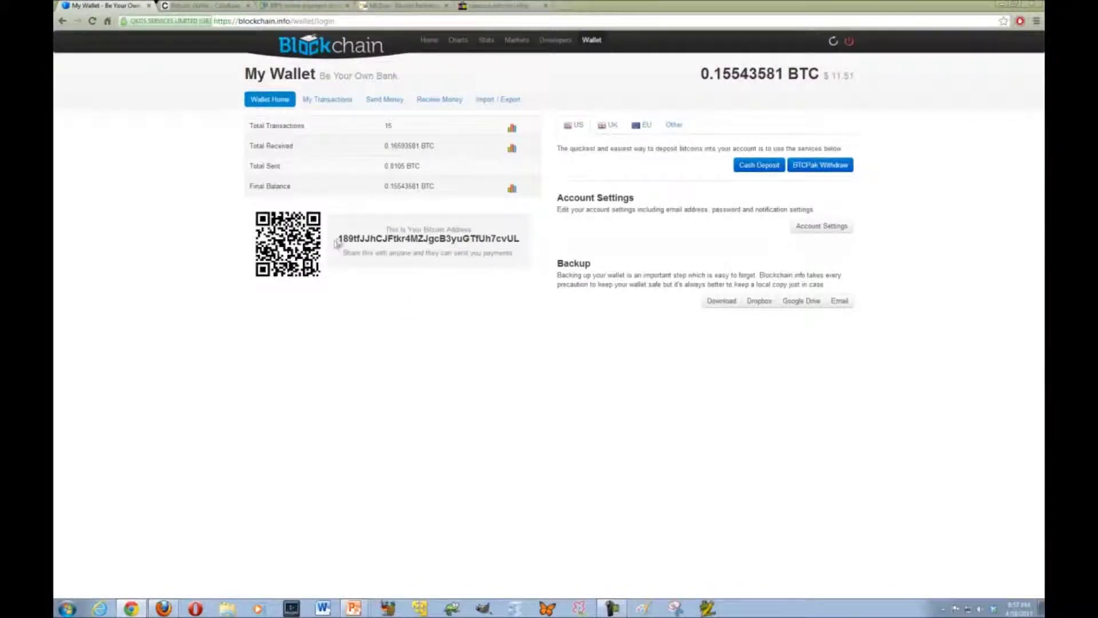
# Step: Copy the Blockchain wallet's Bitcoin receiving address to the clipboard
pyautogui.moveTo(337, 238); pyautogui.dragTo(522, 243)
pyautogui.rightClick(508, 241)
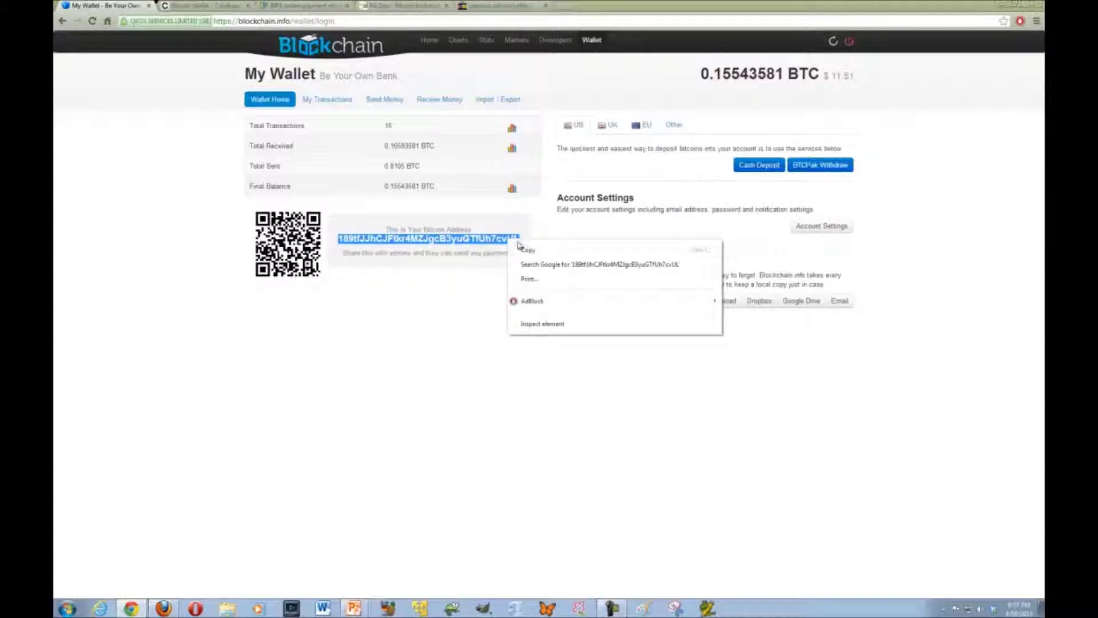
pyautogui.click(528, 250)
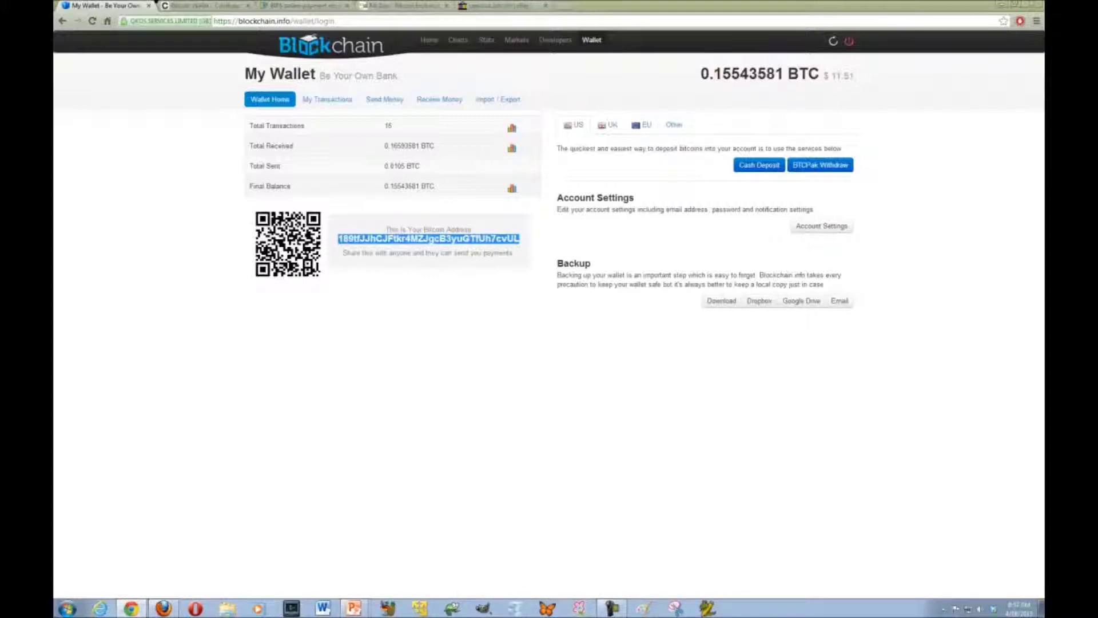
# Step: Check the hidden notification-area icons, then bring up the Windows Start menu
pyautogui.click(943, 608)
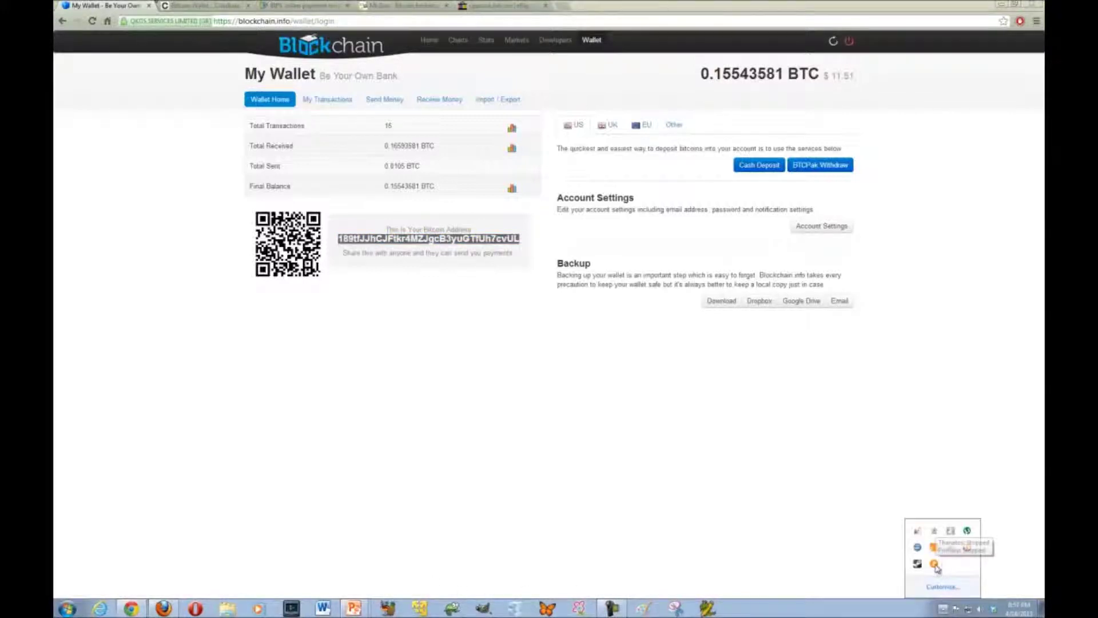
pyautogui.click(546, 529)
pyautogui.click(67, 609)
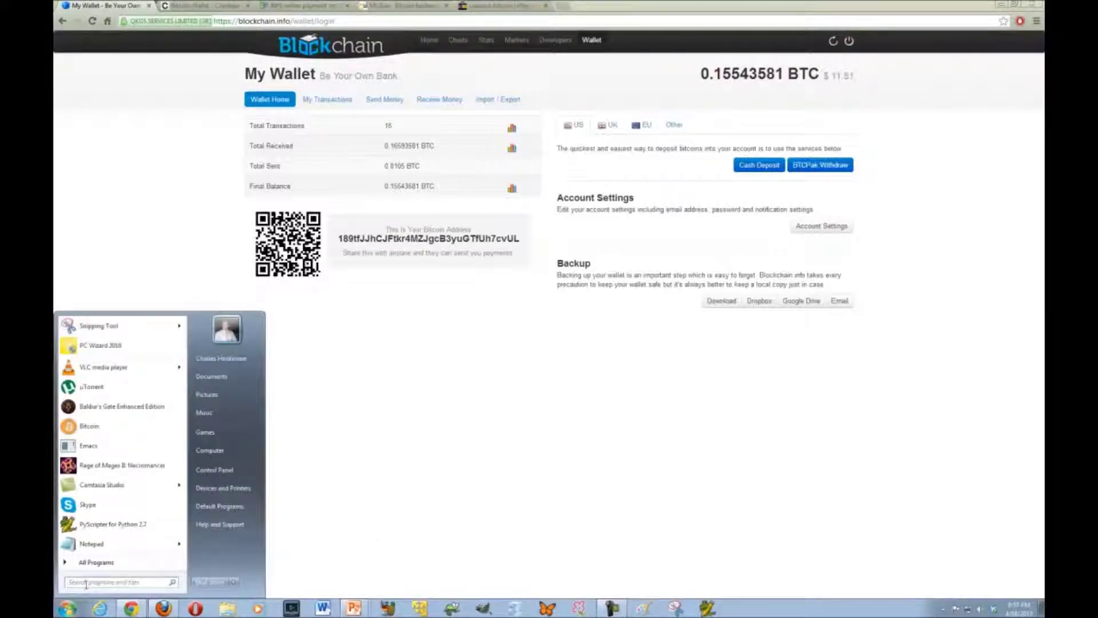
# Step: Launch the Bitcoin-Qt wallet from the Start menu and go to its Send coins form
pyautogui.click(114, 428)
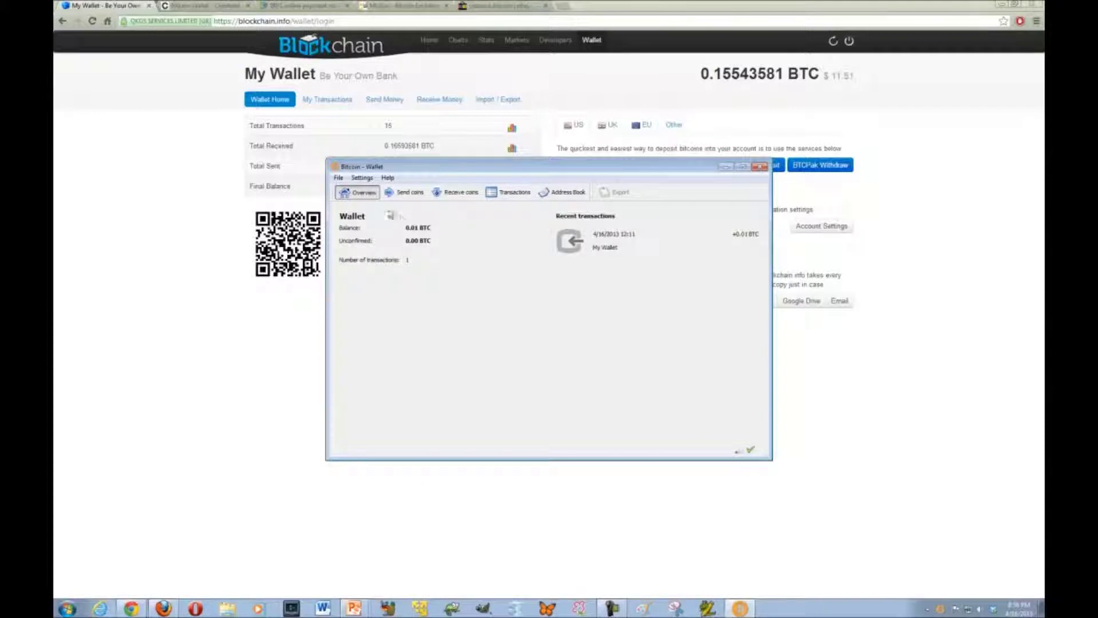
pyautogui.click(404, 193)
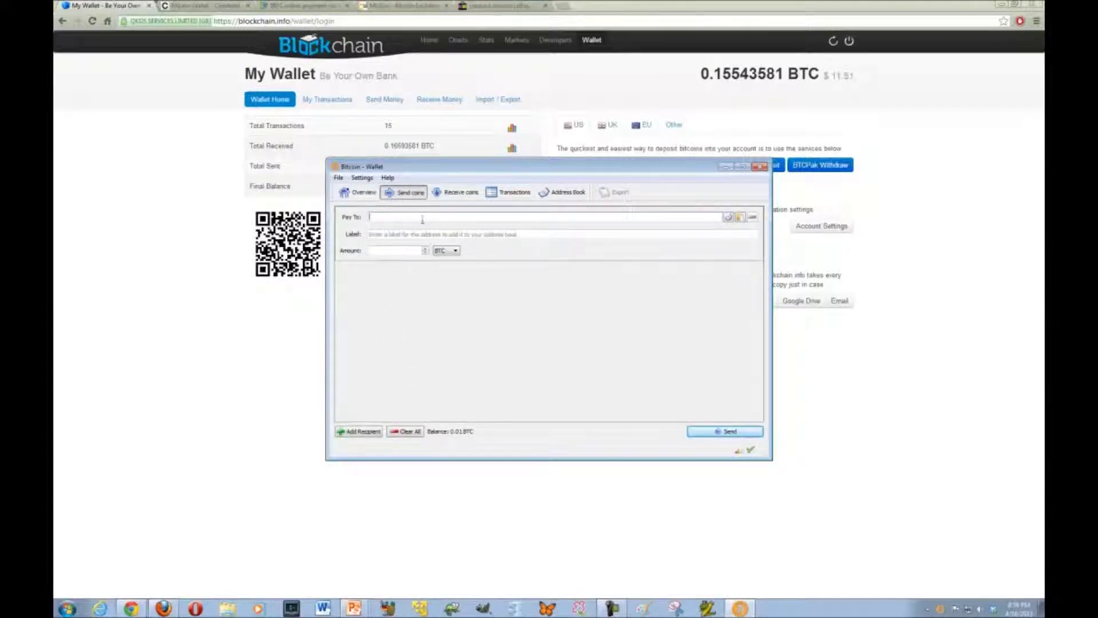
# Step: Fill Send coins with the pasted Blockchain address, amount 0.01 and label 'To Self', and submit
pyautogui.rightClick(422, 219)
pyautogui.click(456, 277)
pyautogui.click(360, 195)
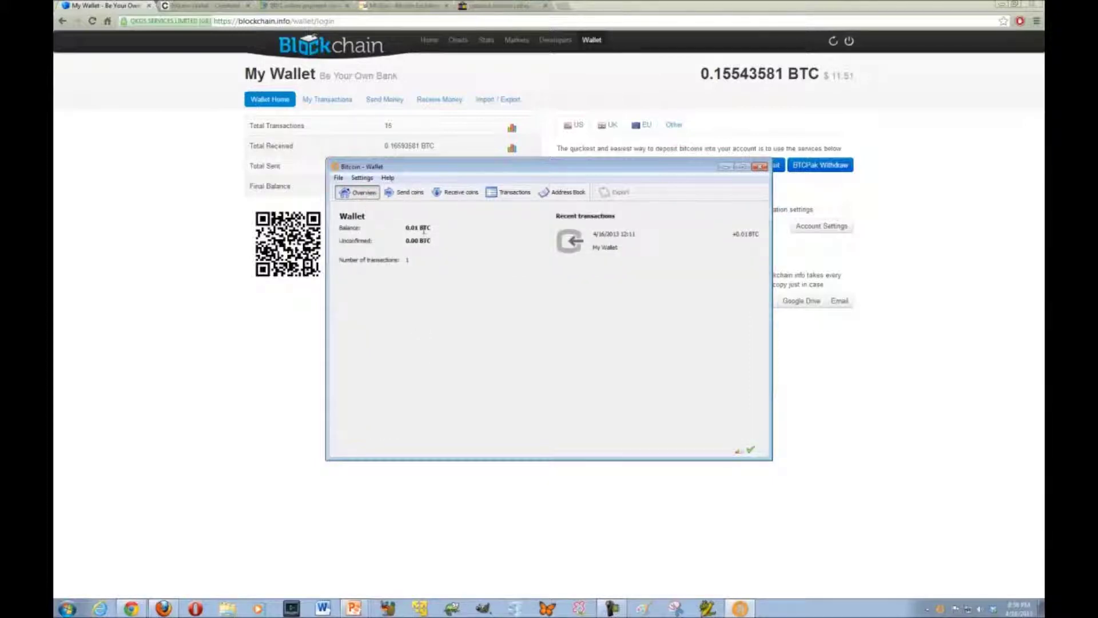
pyautogui.click(408, 192)
pyautogui.click(402, 251)
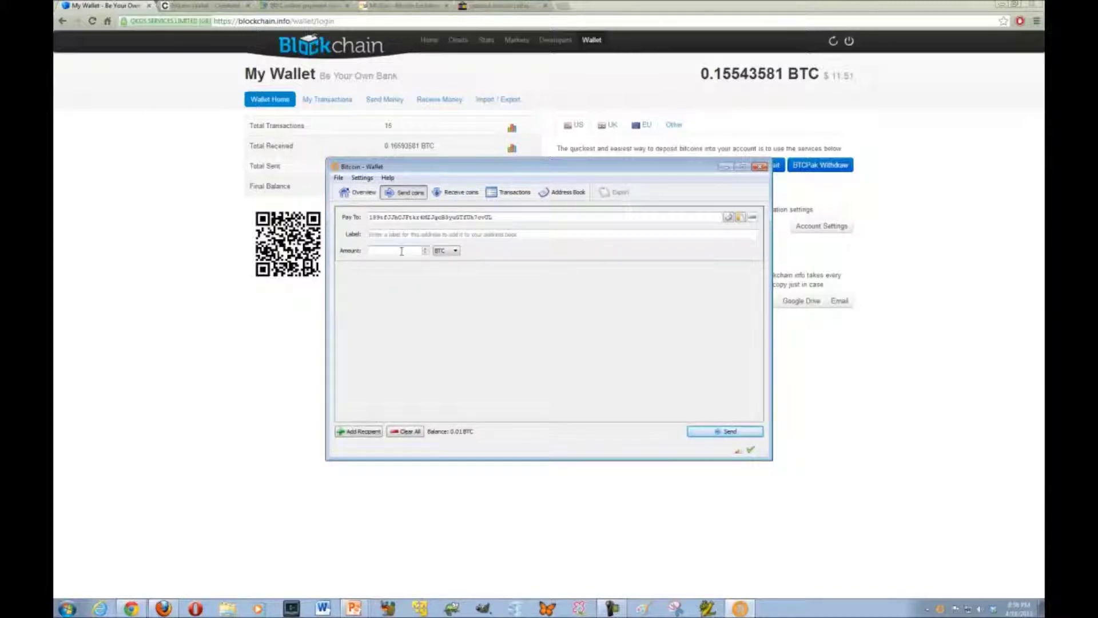
pyautogui.write('0.01')
pyautogui.click(409, 236)
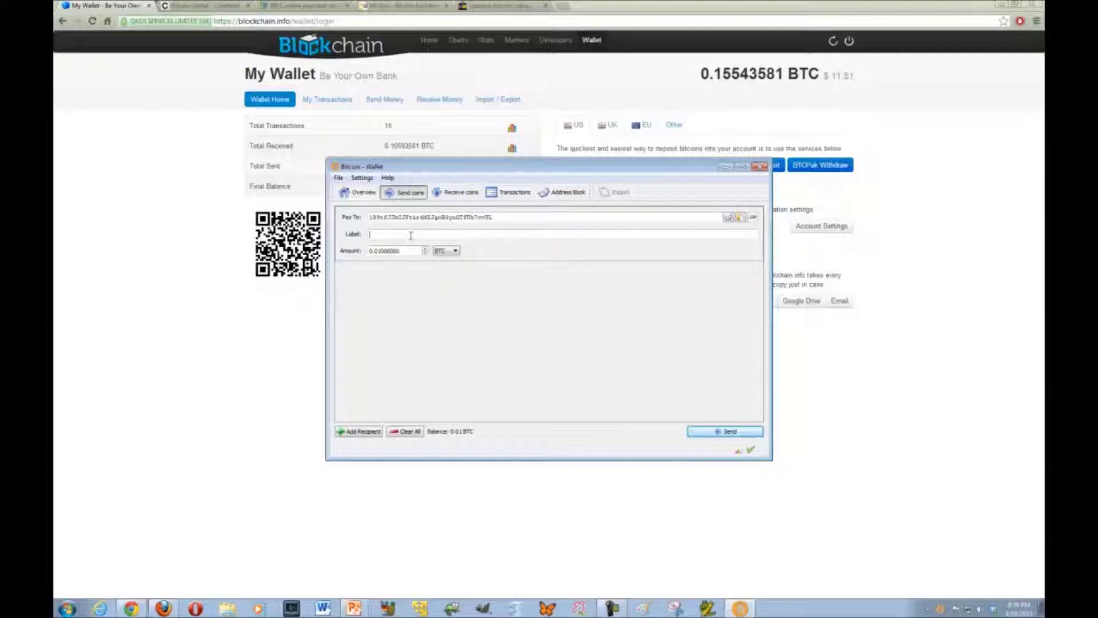
pyautogui.write('To ')
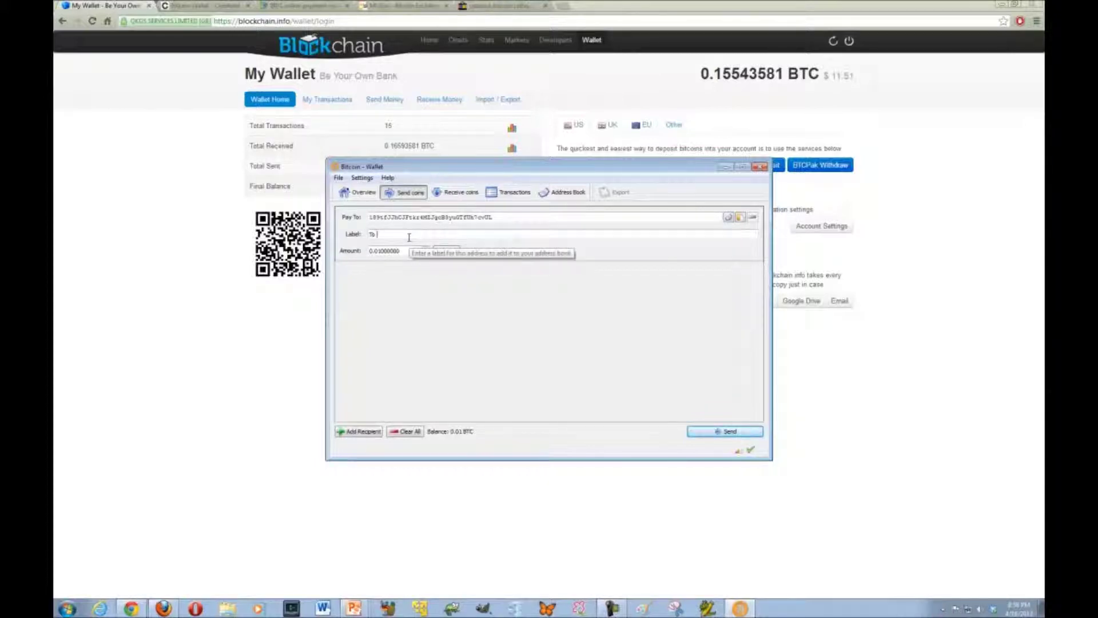
pyautogui.write('Self')
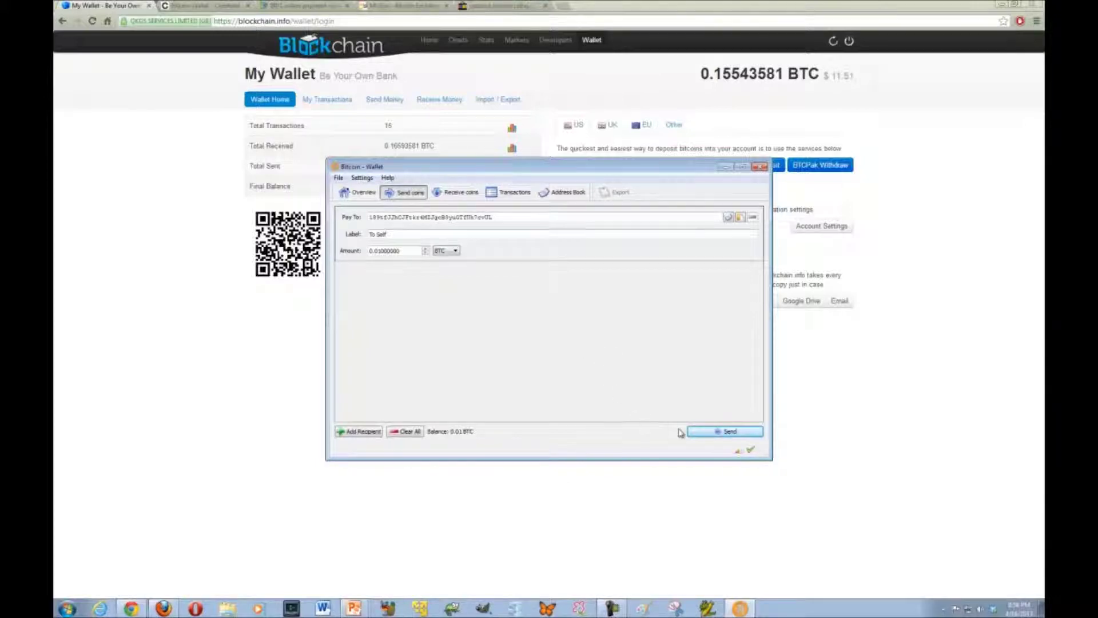
pyautogui.click(715, 433)
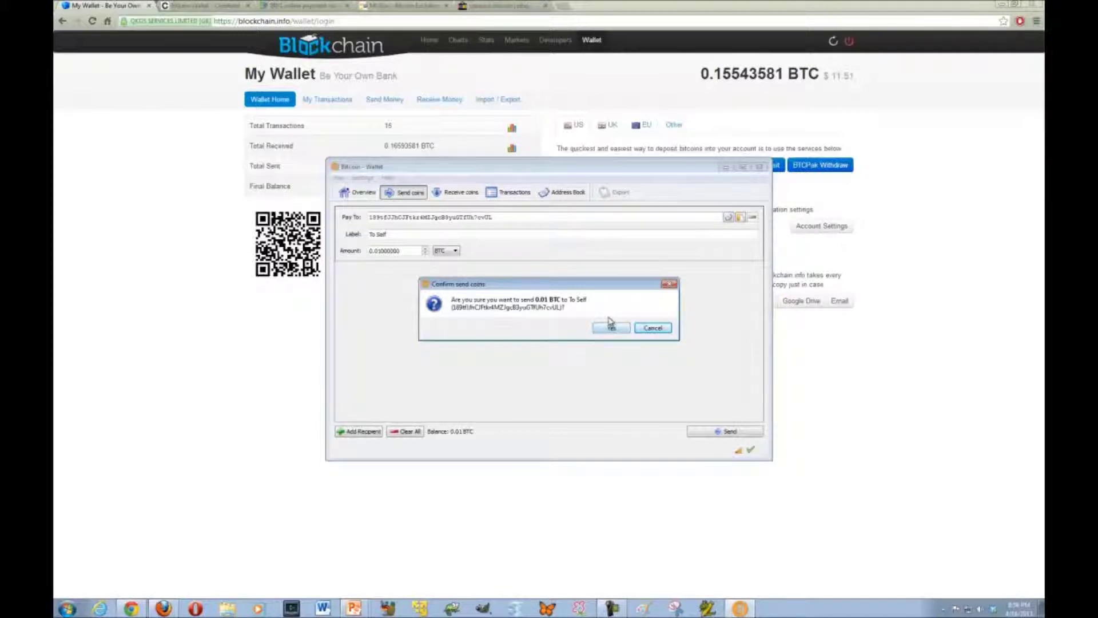
# Step: After the insufficient-balance warning, lower the amount to 0.009 BTC, send it and accept the 0.0005 fee
pyautogui.click(610, 329)
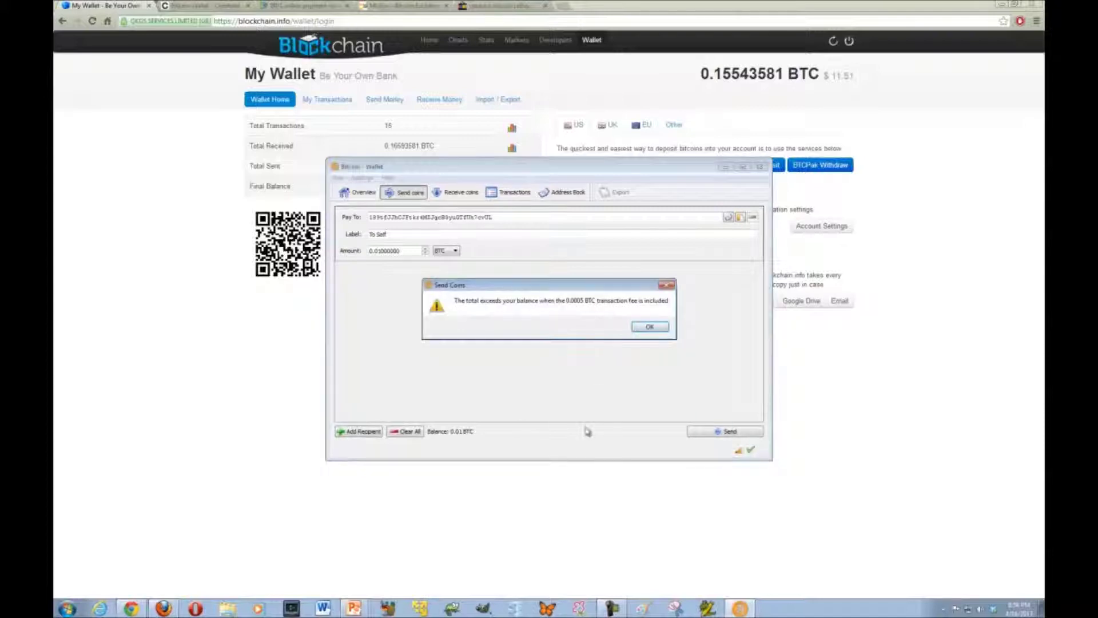
pyautogui.click(648, 330)
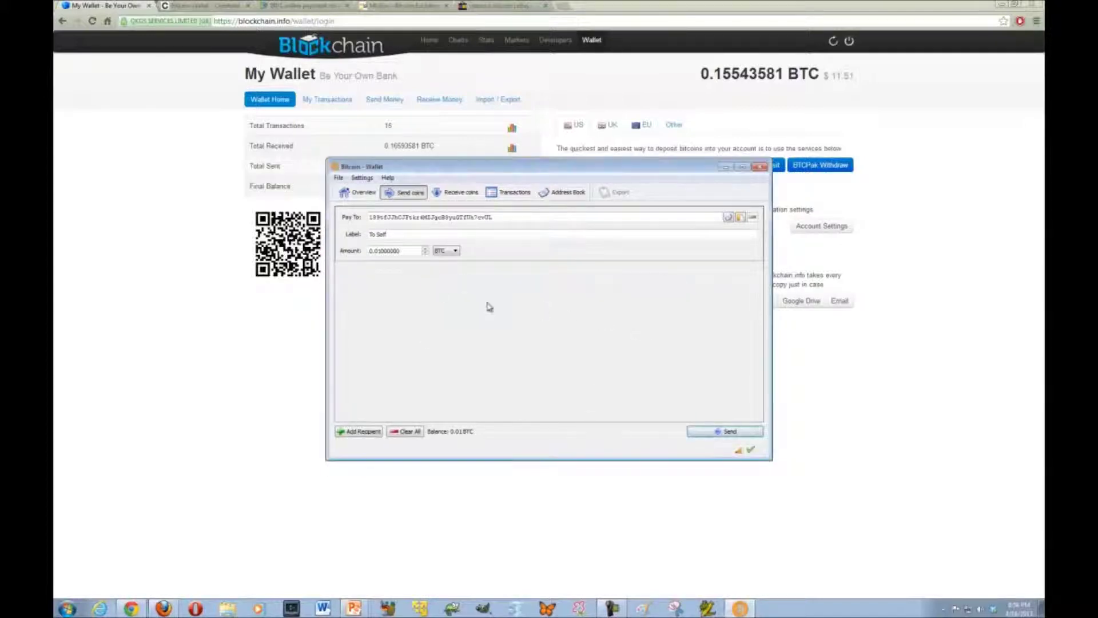
pyautogui.click(381, 252)
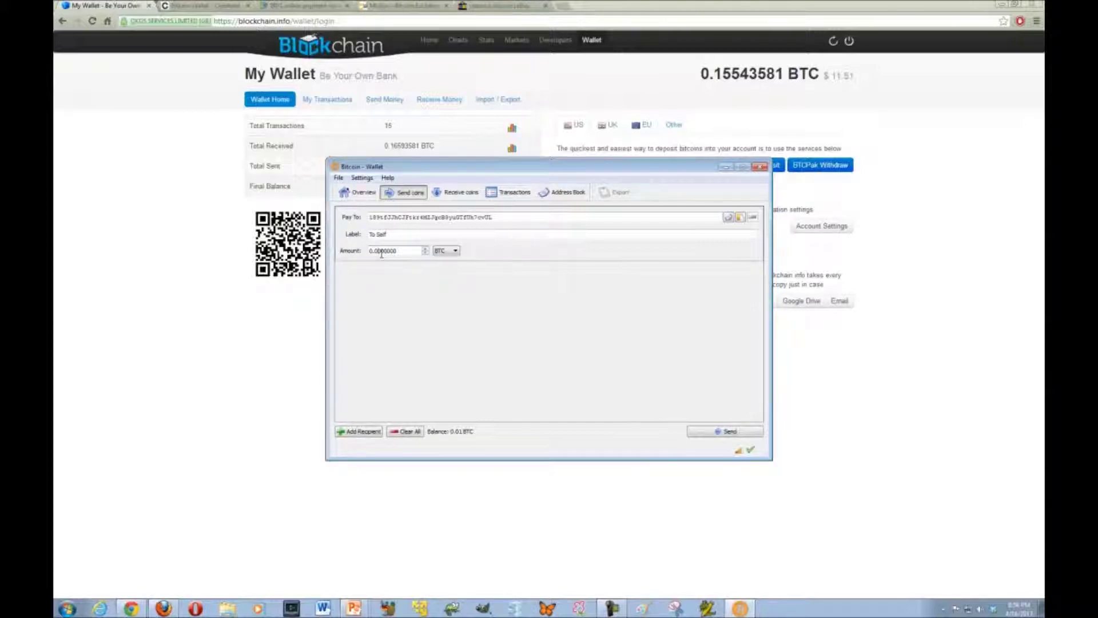
pyautogui.write('09')
pyautogui.click(725, 432)
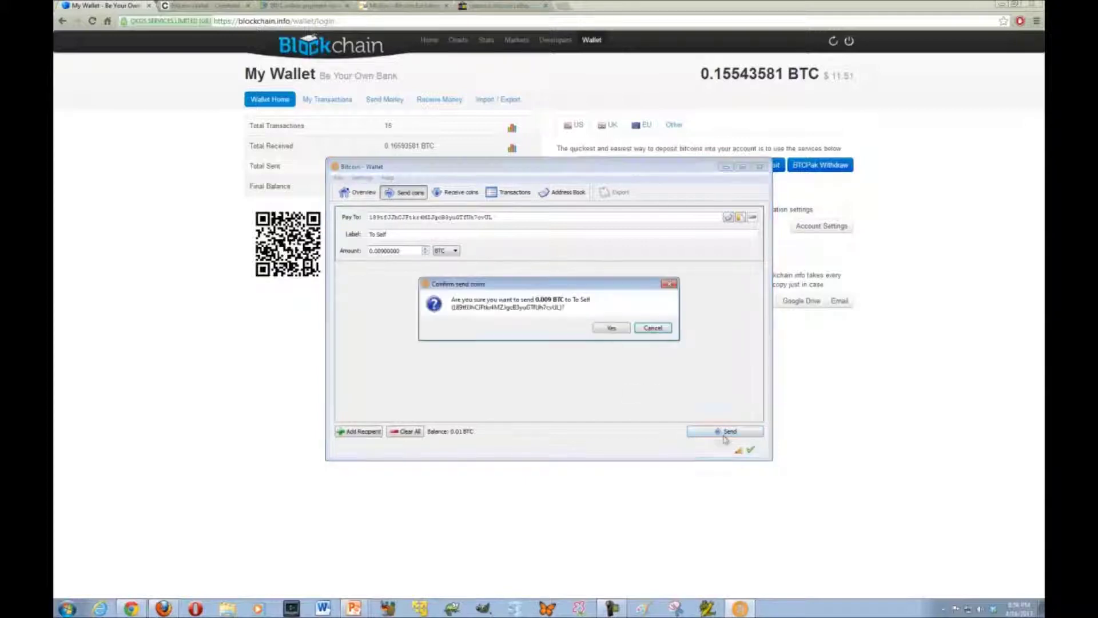
pyautogui.click(610, 328)
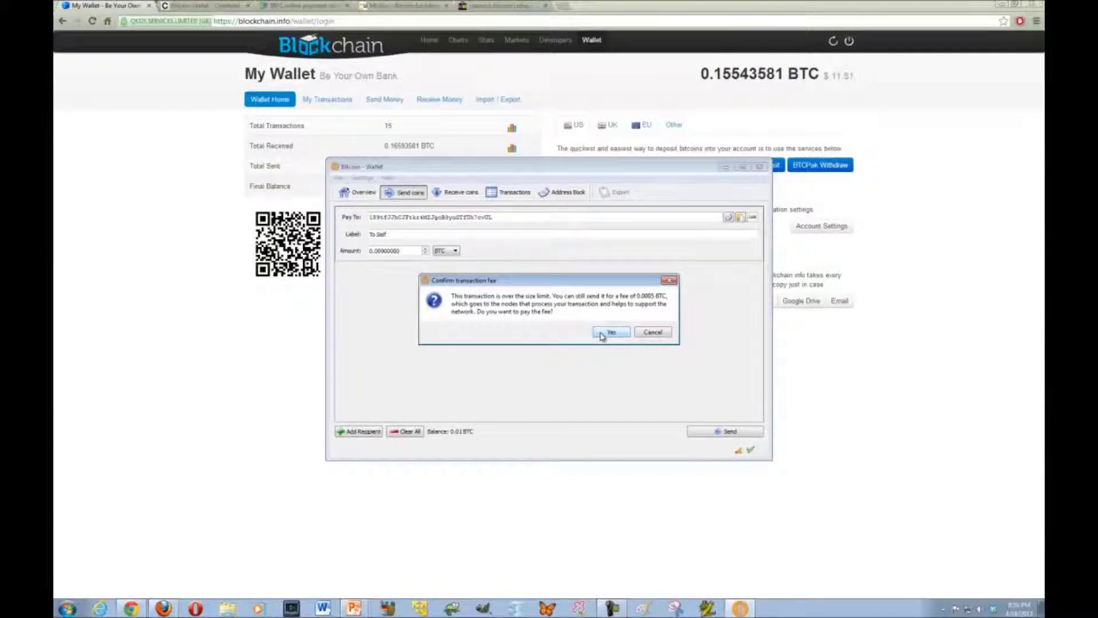
pyautogui.click(603, 334)
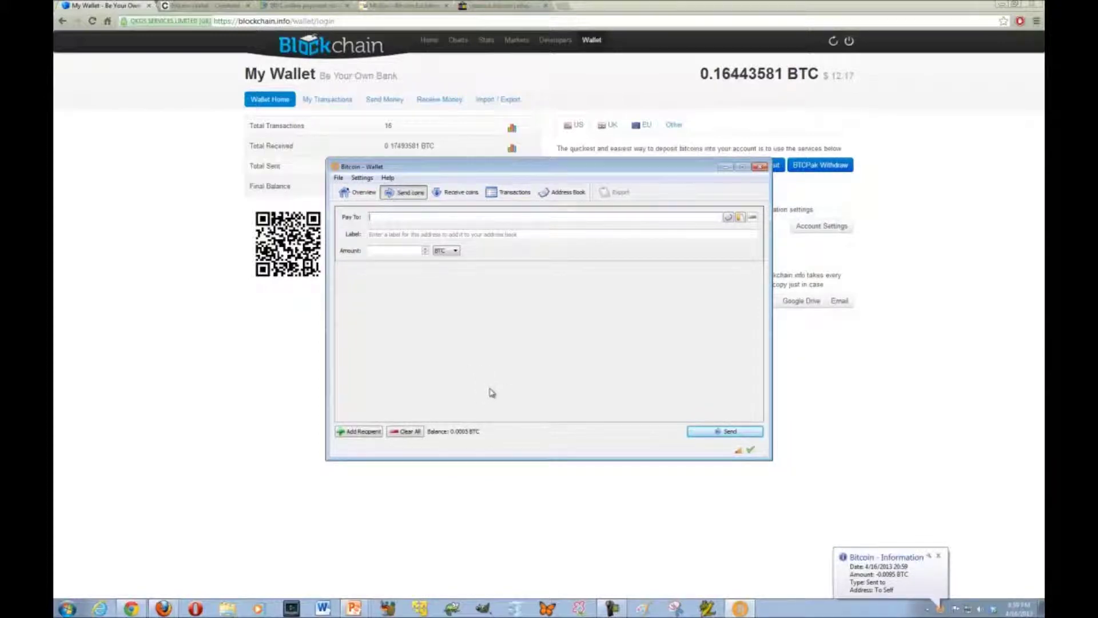
# Step: Open Blockchain.info's My Transactions and highlight the unconfirmed incoming 0.009 BTC payment
pyautogui.click(875, 565)
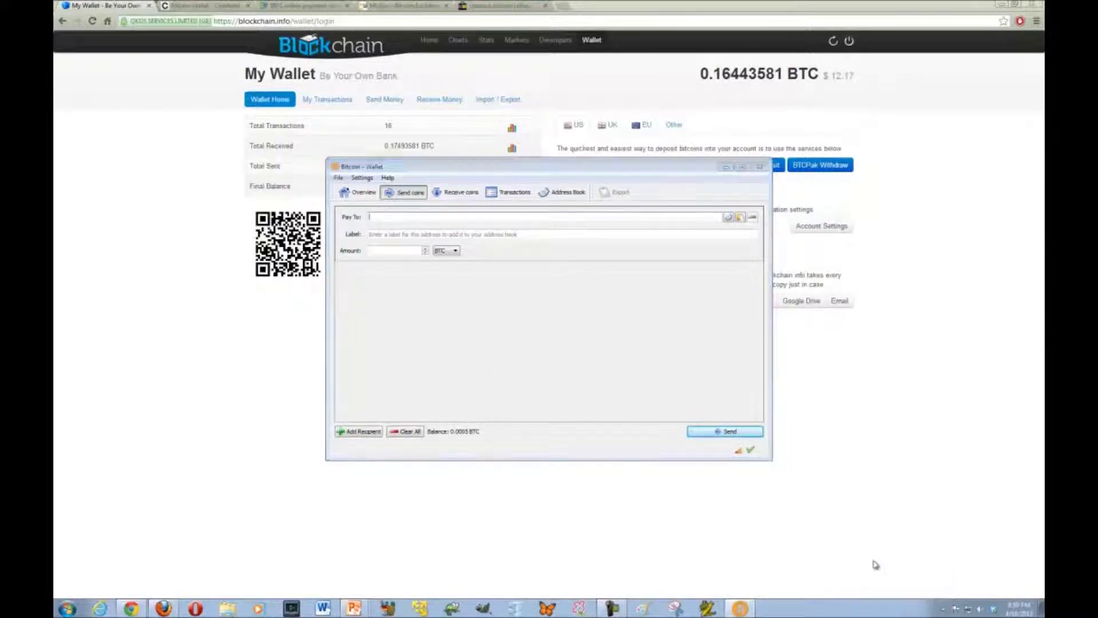
pyautogui.click(212, 293)
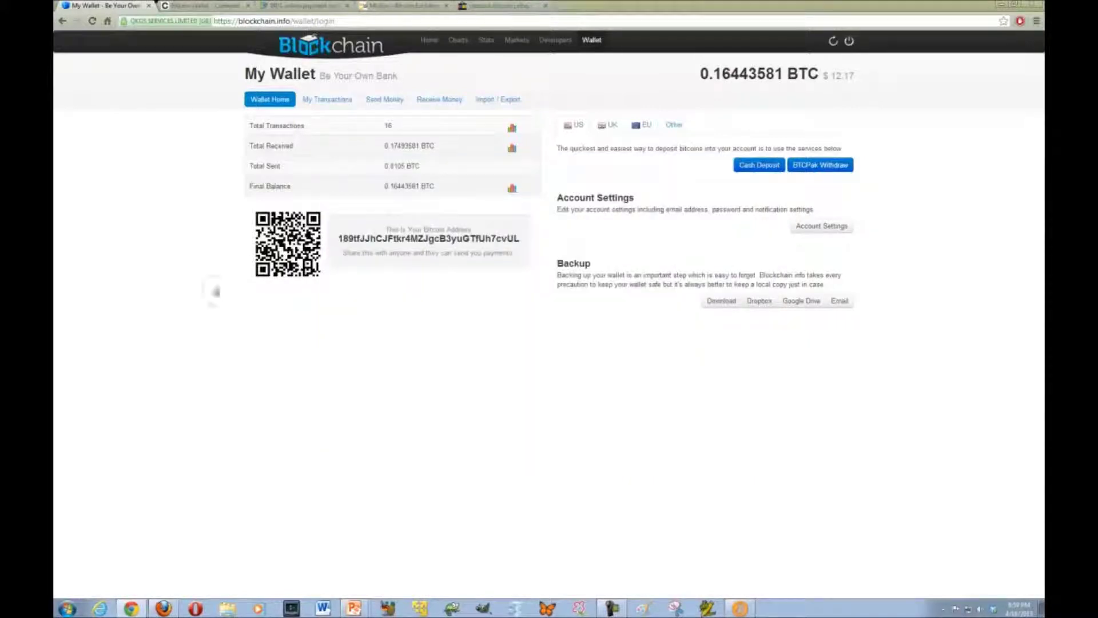
pyautogui.click(339, 109)
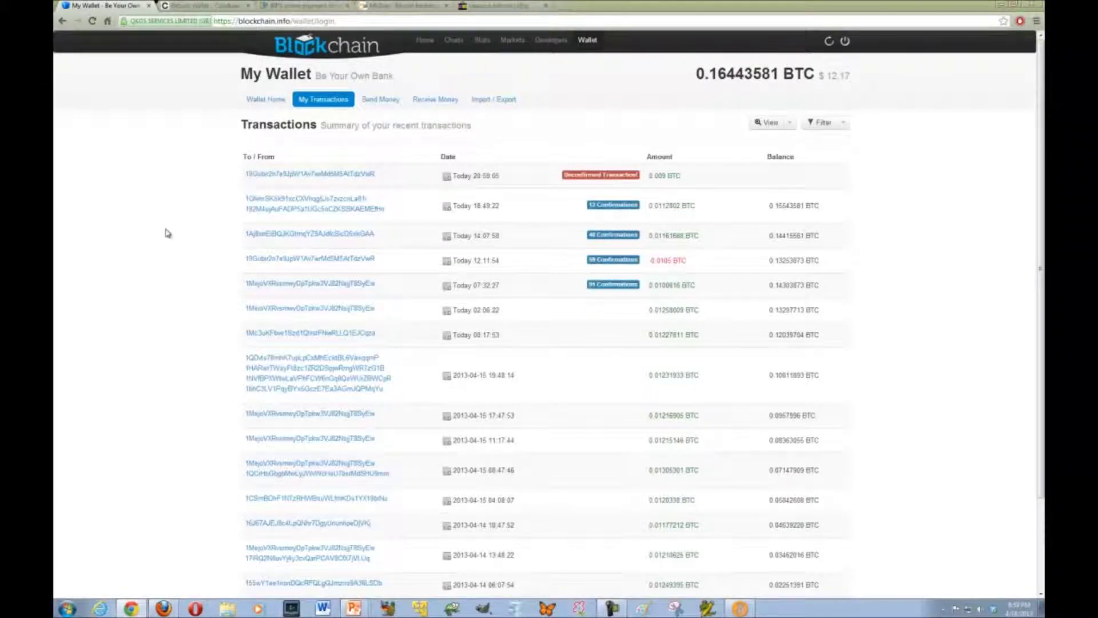
pyautogui.moveTo(663, 176); pyautogui.dragTo(243, 180)
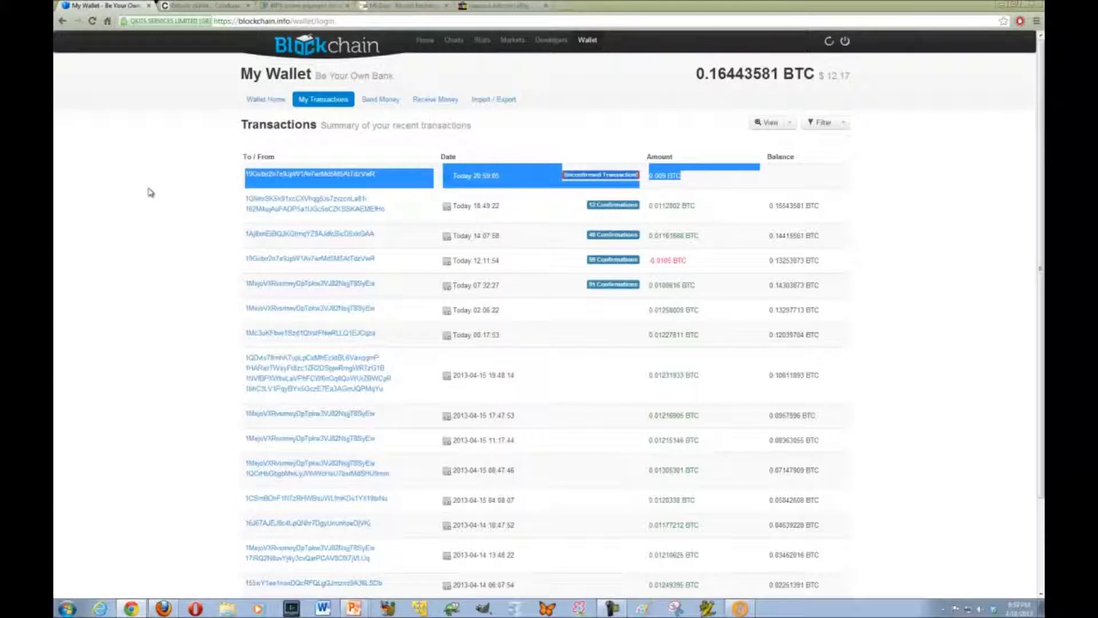
pyautogui.click(145, 234)
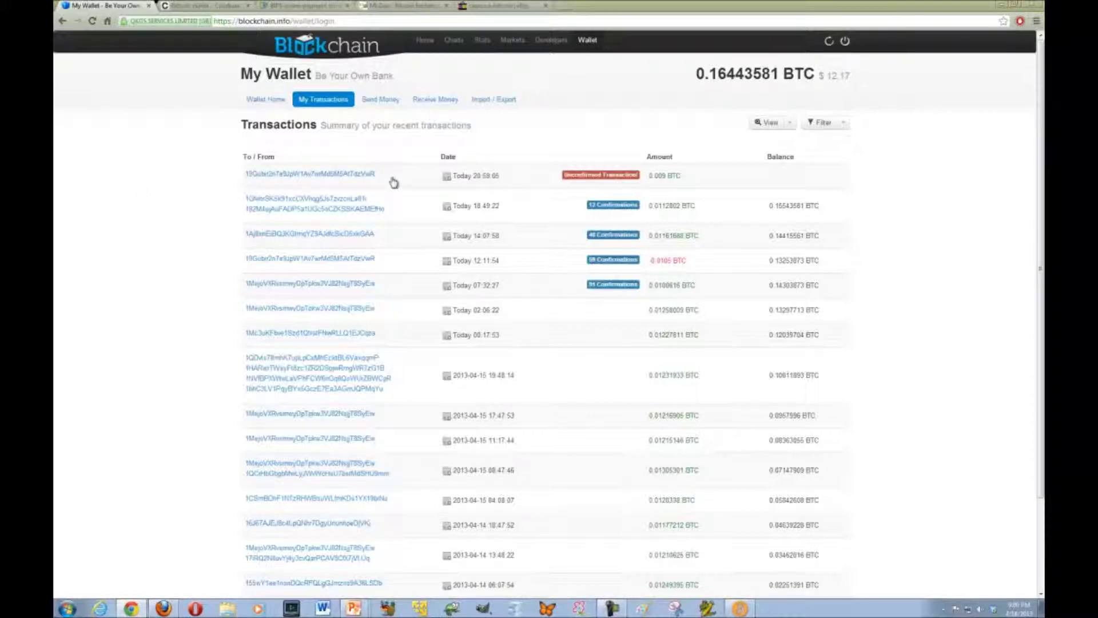
pyautogui.moveTo(392, 180); pyautogui.dragTo(195, 190)
pyautogui.click(186, 192)
# Step: Switch to Bitcoin-Qt's Overview and highlight the remaining 0.0005 BTC balance
pyautogui.click(1033, 5)
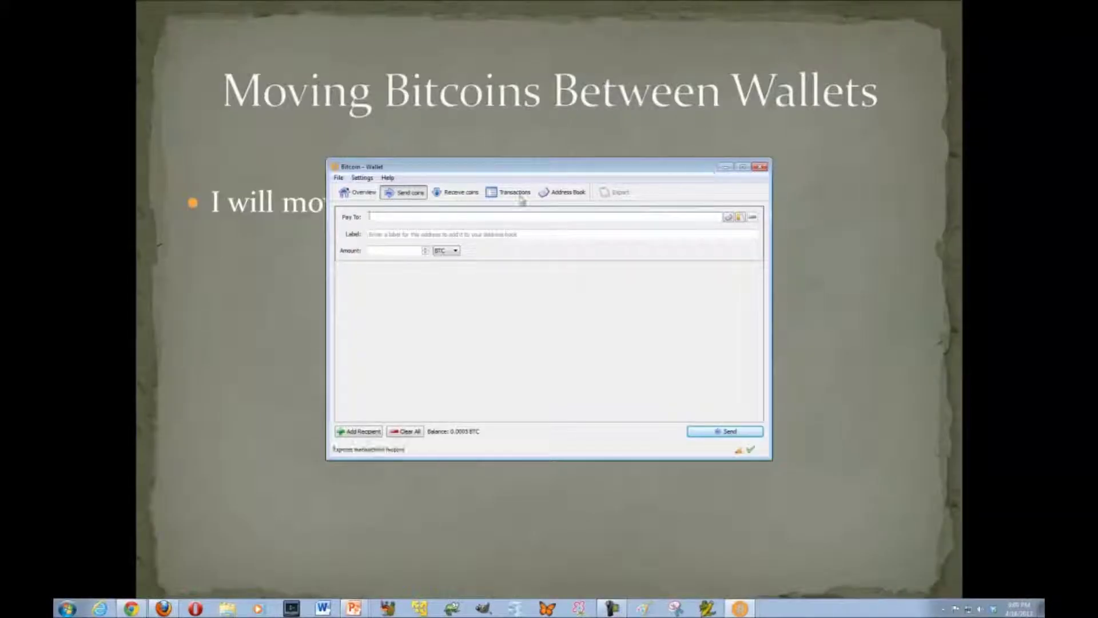
pyautogui.click(360, 194)
pyautogui.moveTo(471, 228); pyautogui.dragTo(403, 233)
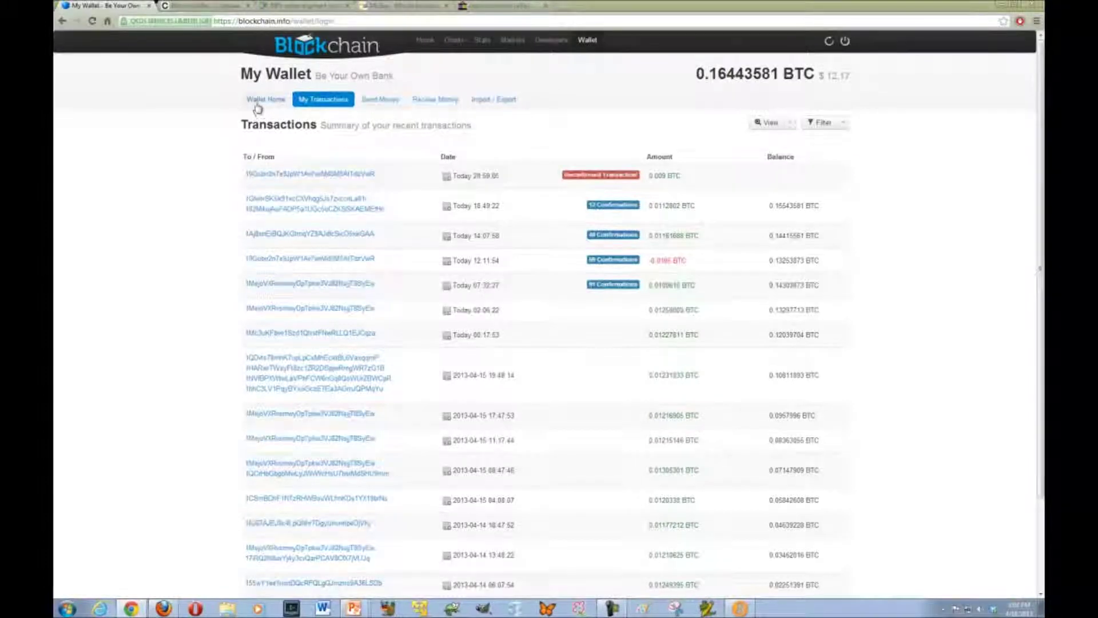
# Step: Go to the Wallet Home tab in Blockchain.info
pyautogui.click(257, 101)
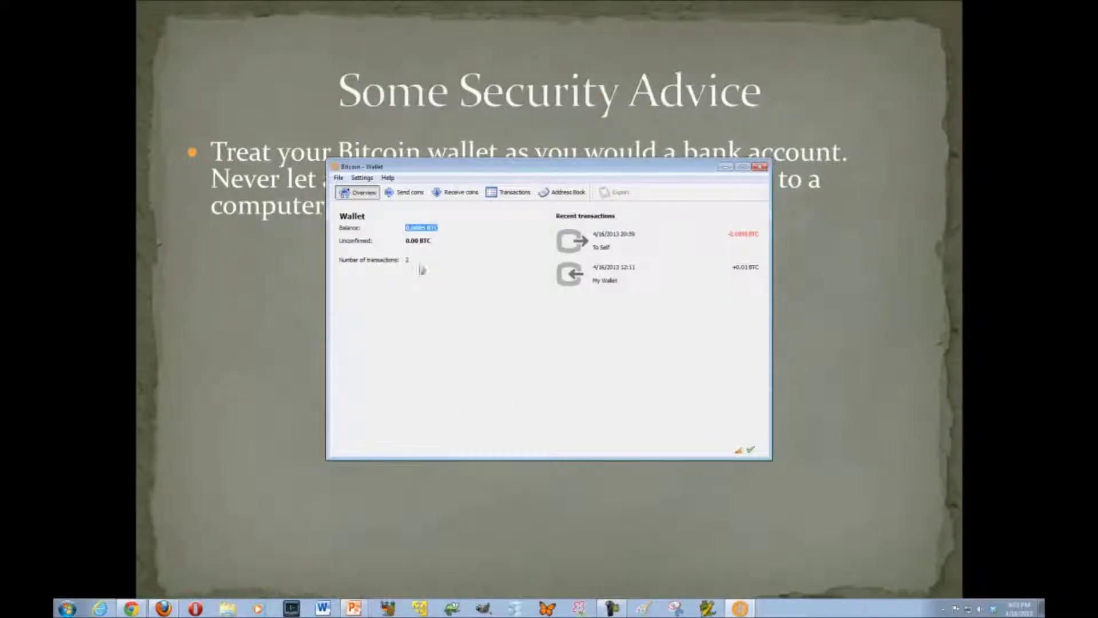
# Step: Use File > Backup Wallet to save backup.dat to the Desktop, overwriting the old copy
pyautogui.click(361, 178)
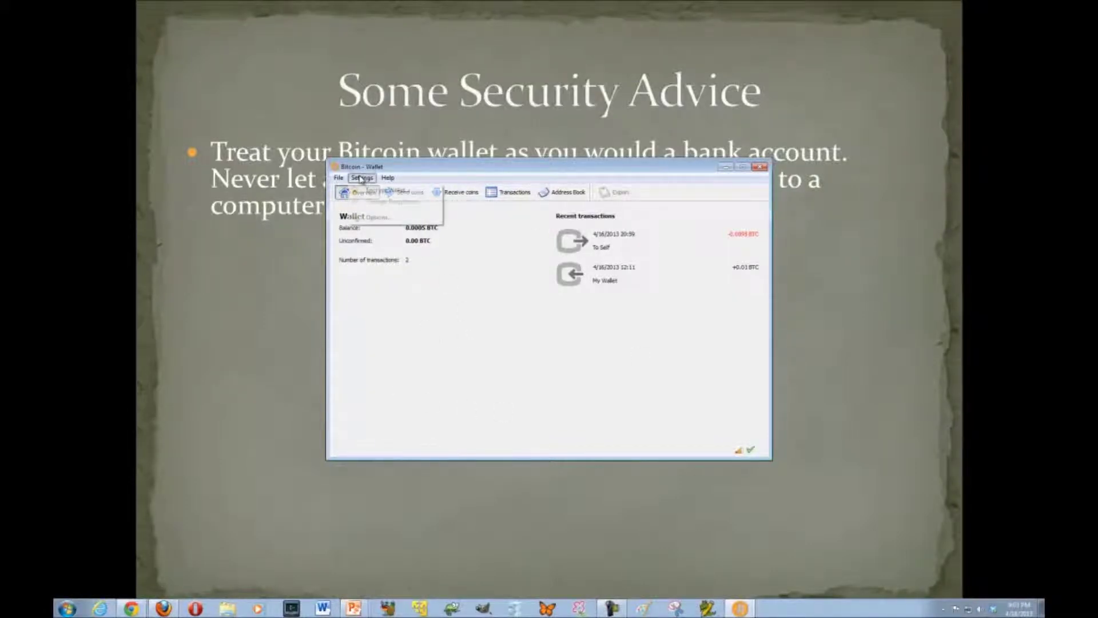
pyautogui.moveTo(383, 181)
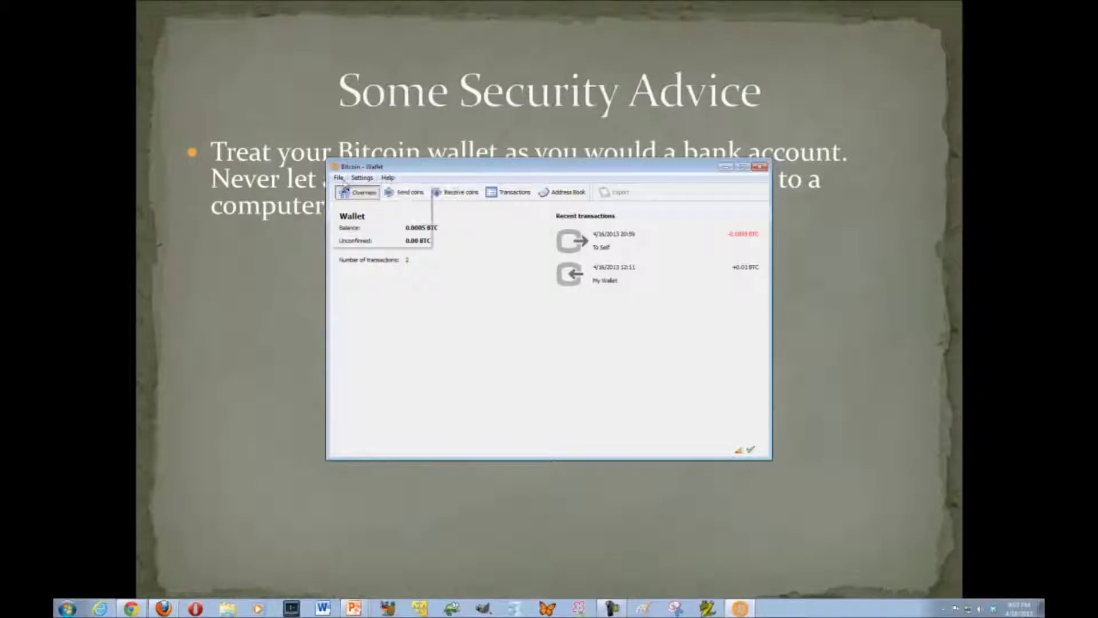
pyautogui.moveTo(336, 182)
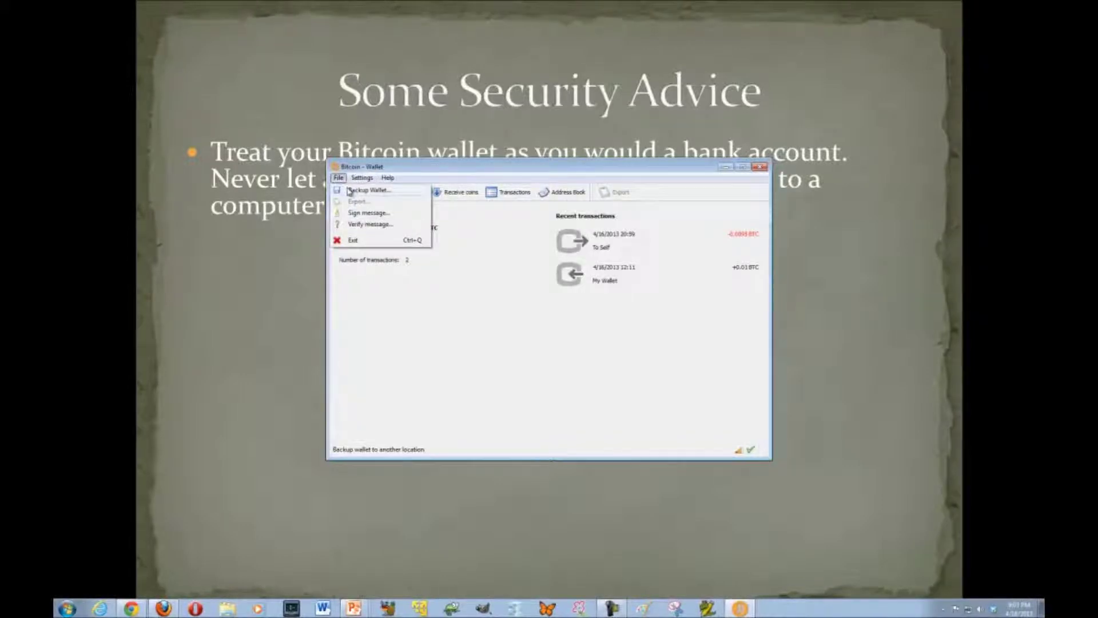
pyautogui.click(349, 190)
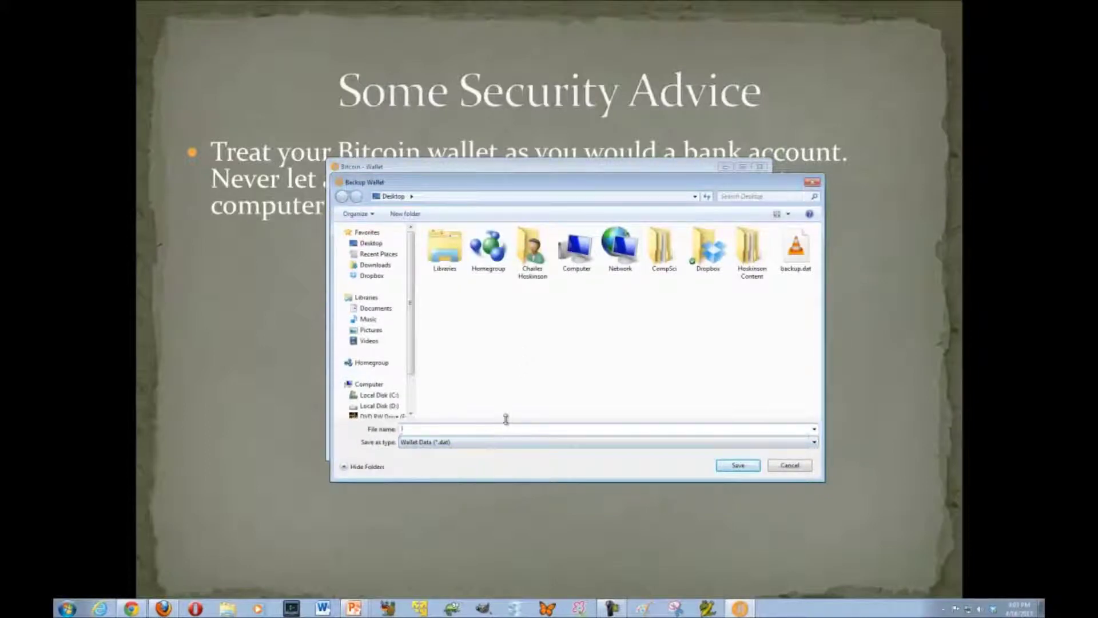
pyautogui.write('backup')
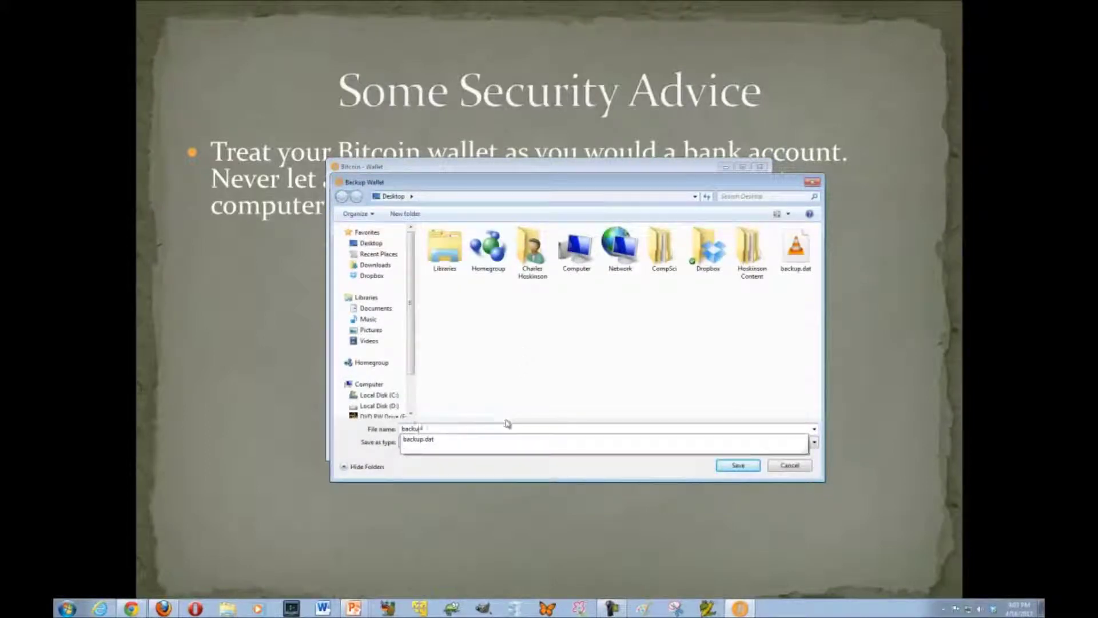
pyautogui.click(731, 464)
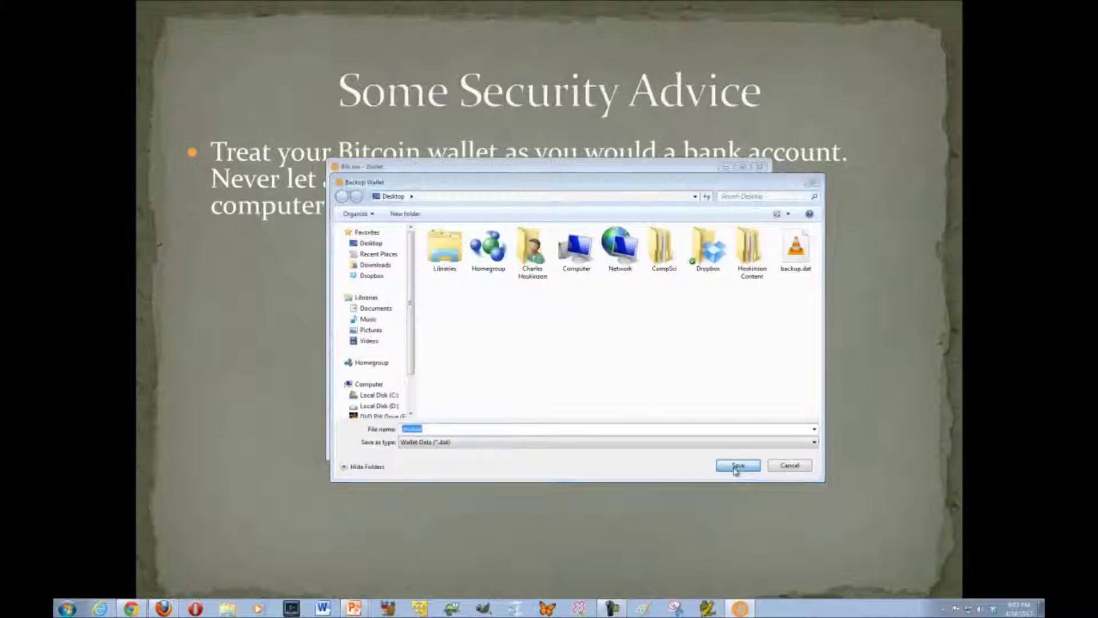
pyautogui.click(580, 309)
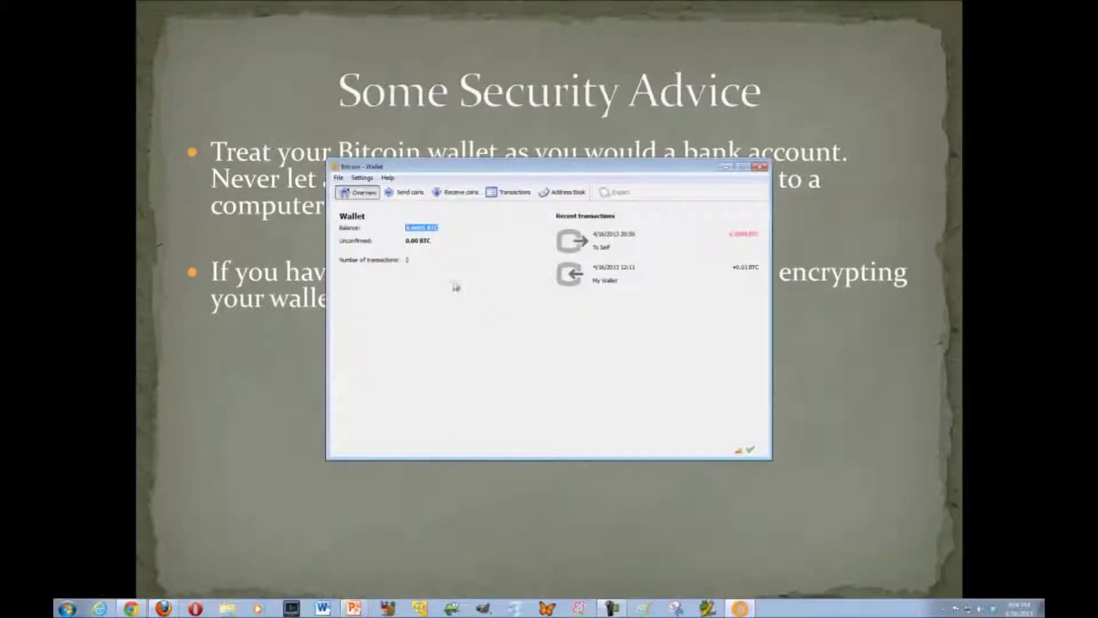
pyautogui.click(339, 178)
pyautogui.moveTo(355, 179)
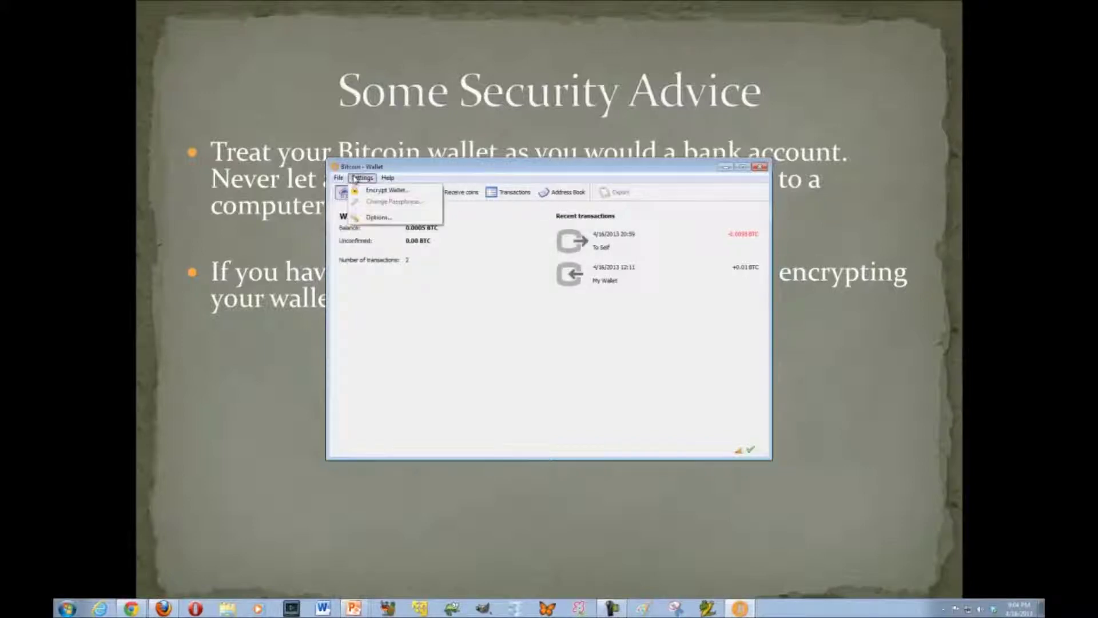
pyautogui.click(382, 190)
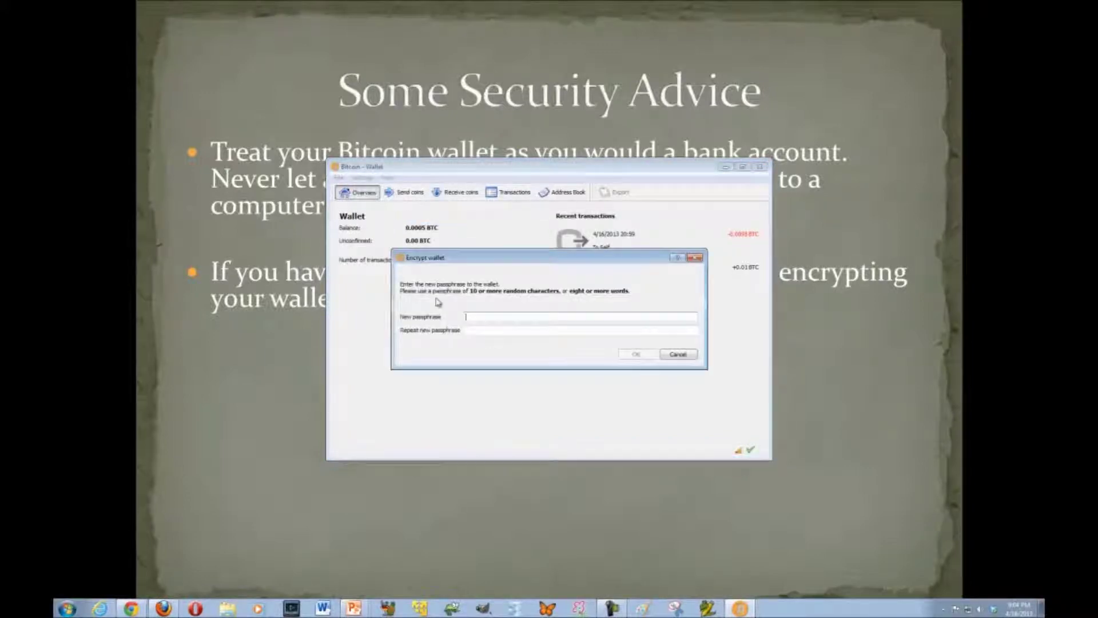
pyautogui.click(676, 356)
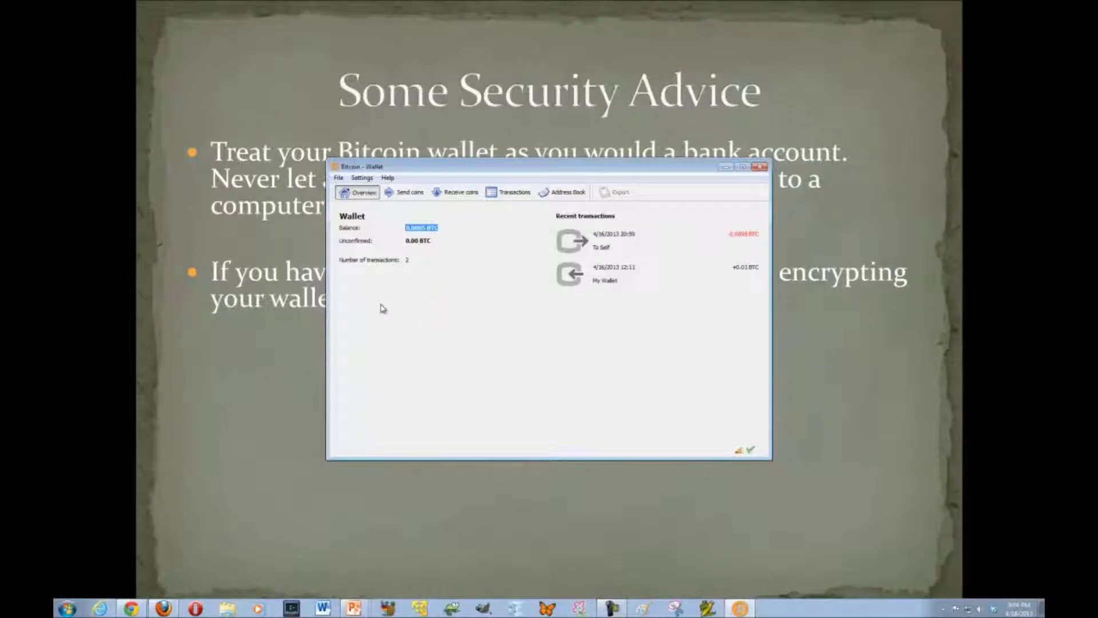
pyautogui.click(339, 178)
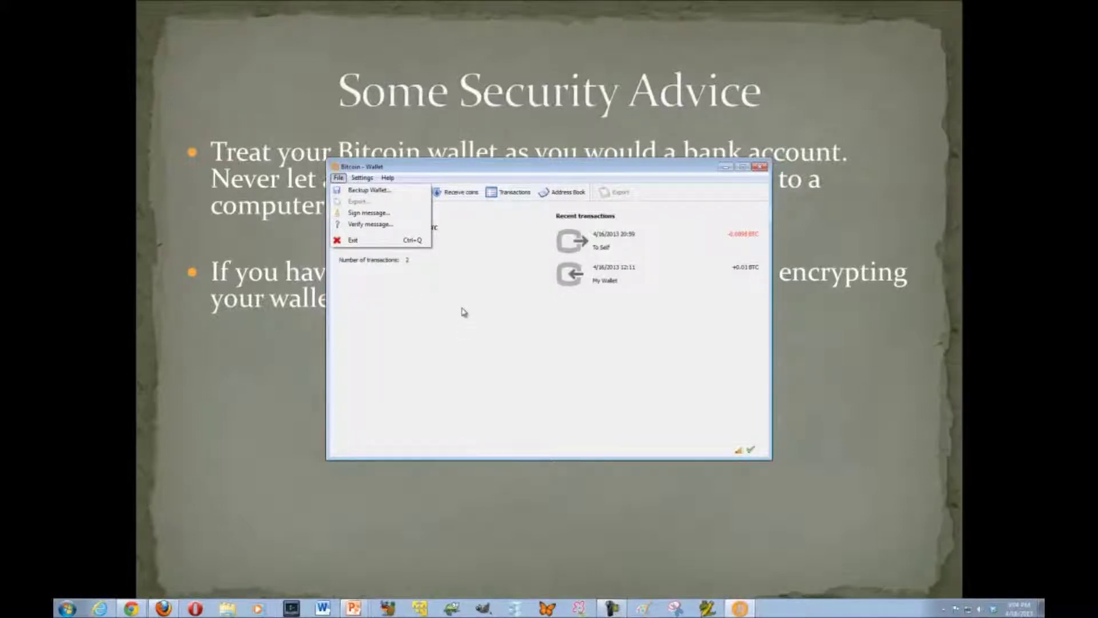
pyautogui.click(765, 170)
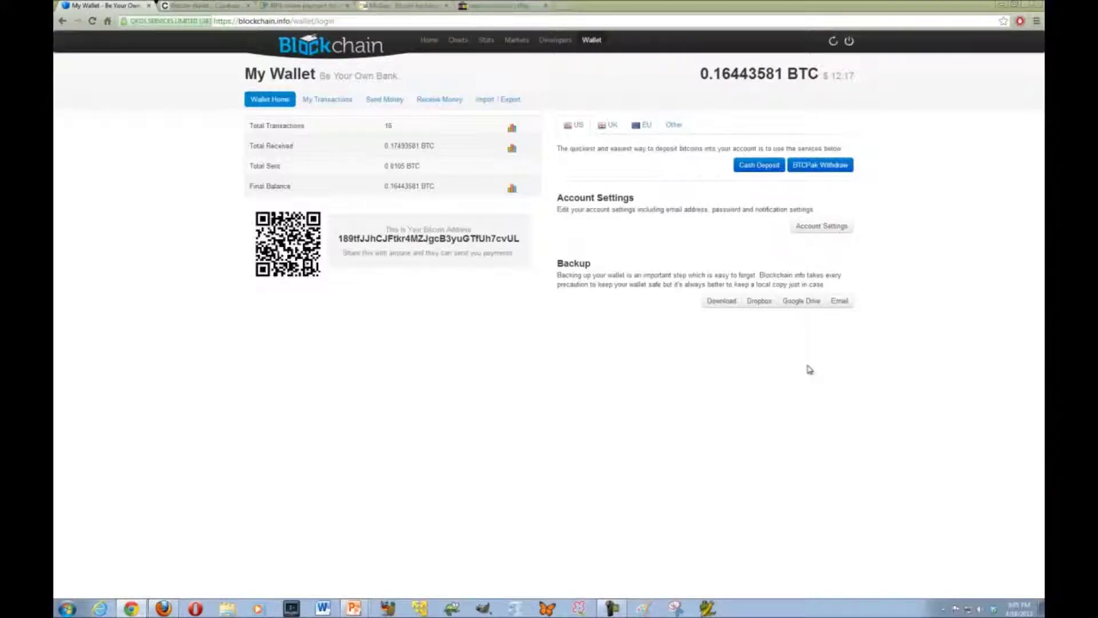
# Step: Open the Import / Export section of the Blockchain.info wallet
pyautogui.click(507, 101)
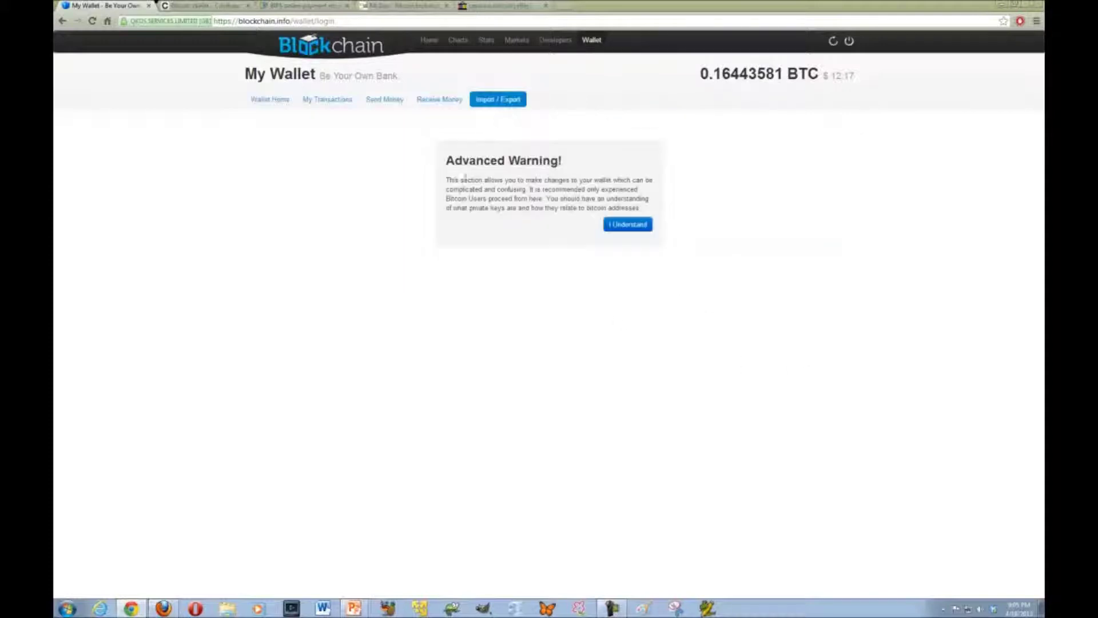
# Step: Accept the advanced warning and unlock the import/export options with the main wallet password
pyautogui.click(636, 225)
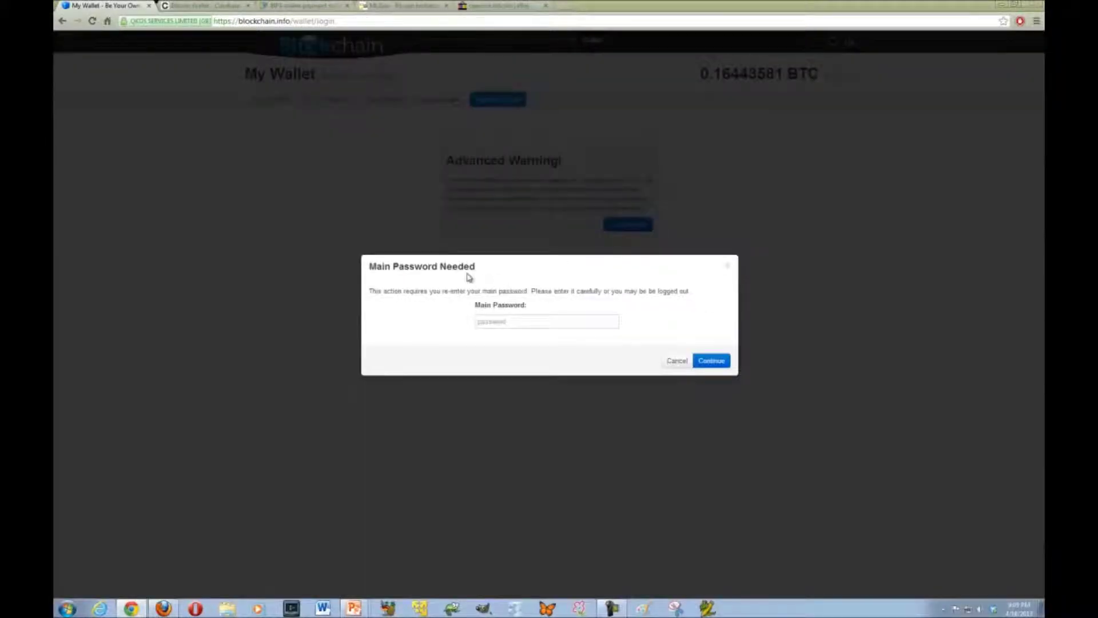
pyautogui.click(568, 322)
pyautogui.write('********')
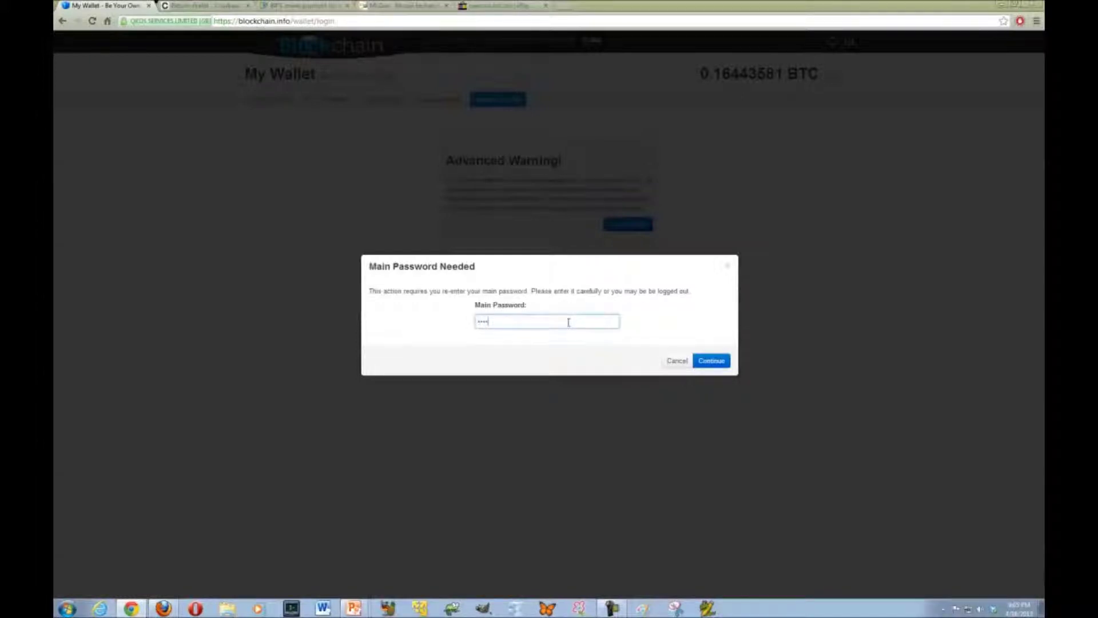
pyautogui.press('Return')
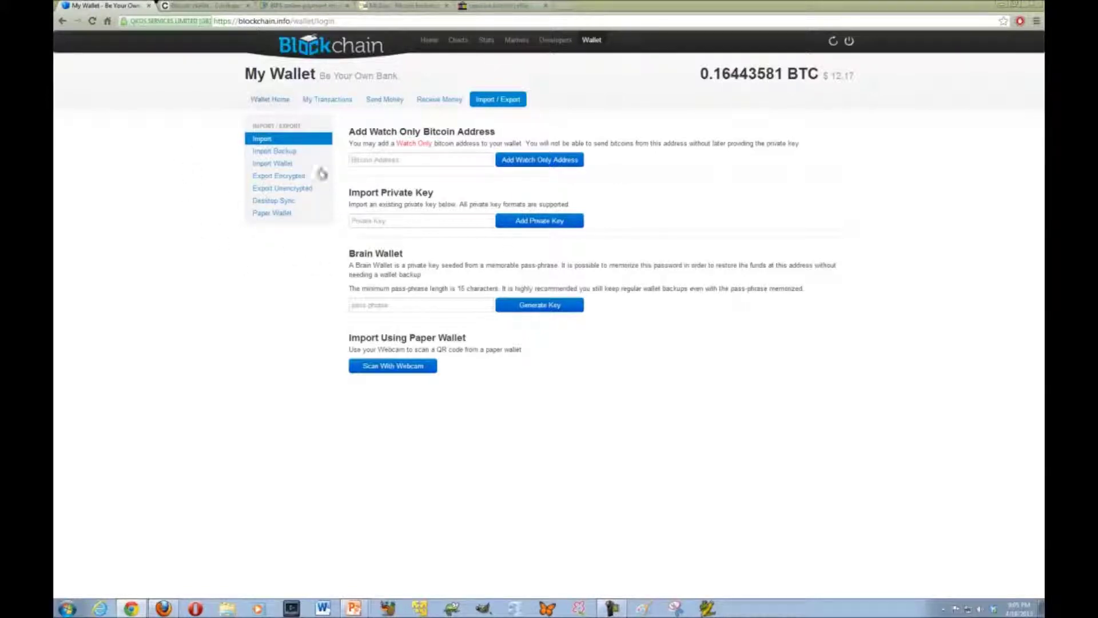
# Step: Return to Wallet Home, then switch back to the PowerPoint lecture slides
pyautogui.click(289, 103)
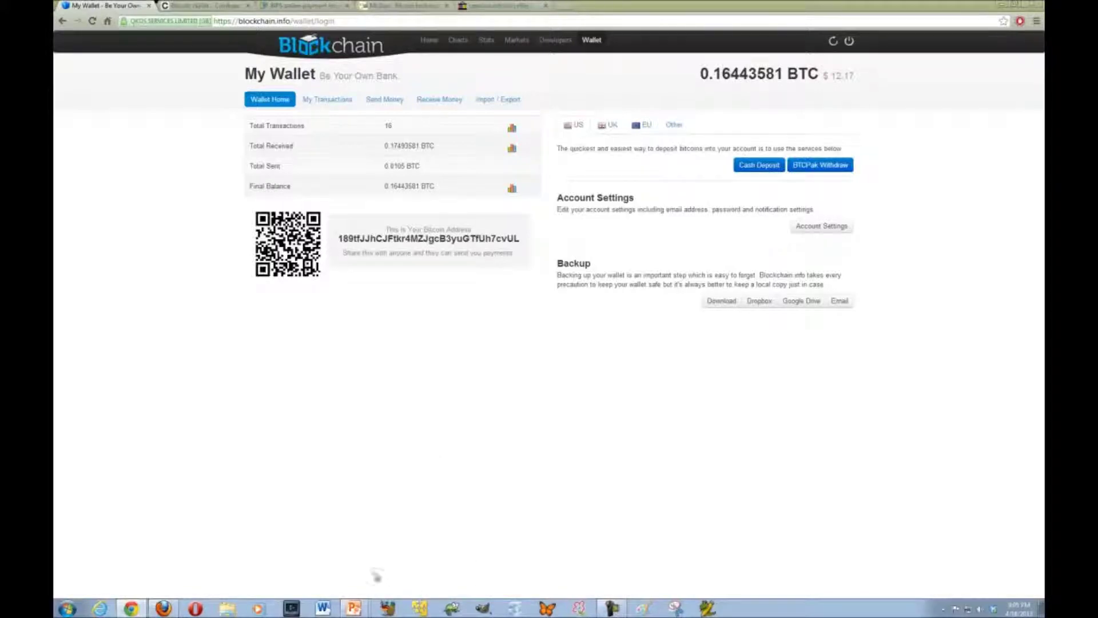
pyautogui.moveTo(354, 609)
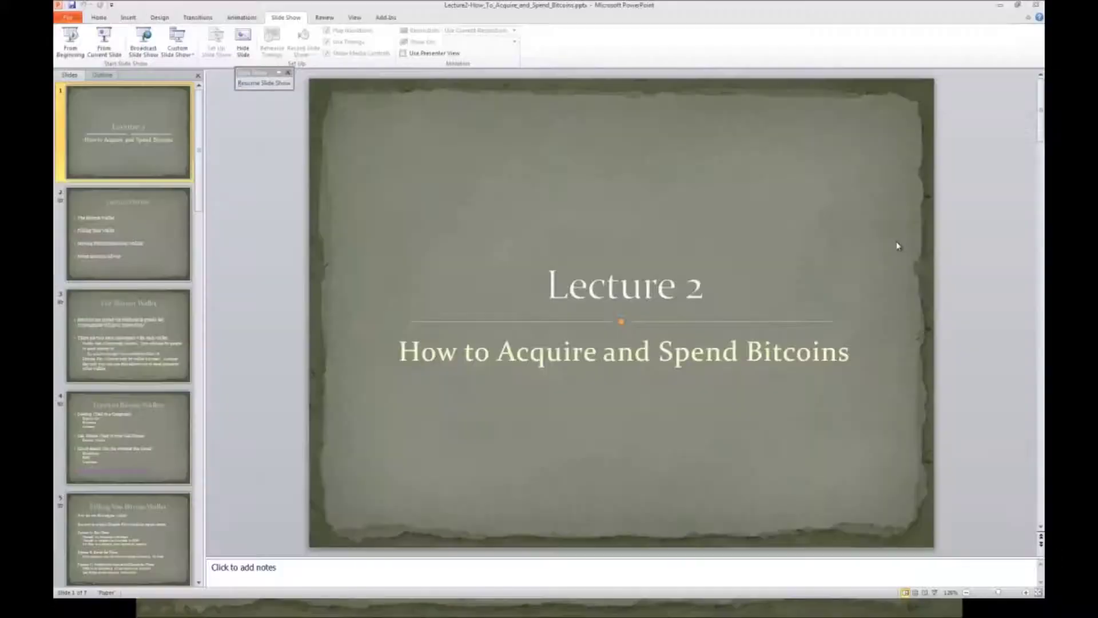
pyautogui.hotkey('alt', 'Tab')
pyautogui.hotkey('alt', 'Tab')
# Step: Bring the full-screen Lecture 2 slide show window to the front
pyautogui.hotkey('alt', 'shift', 'Tab')
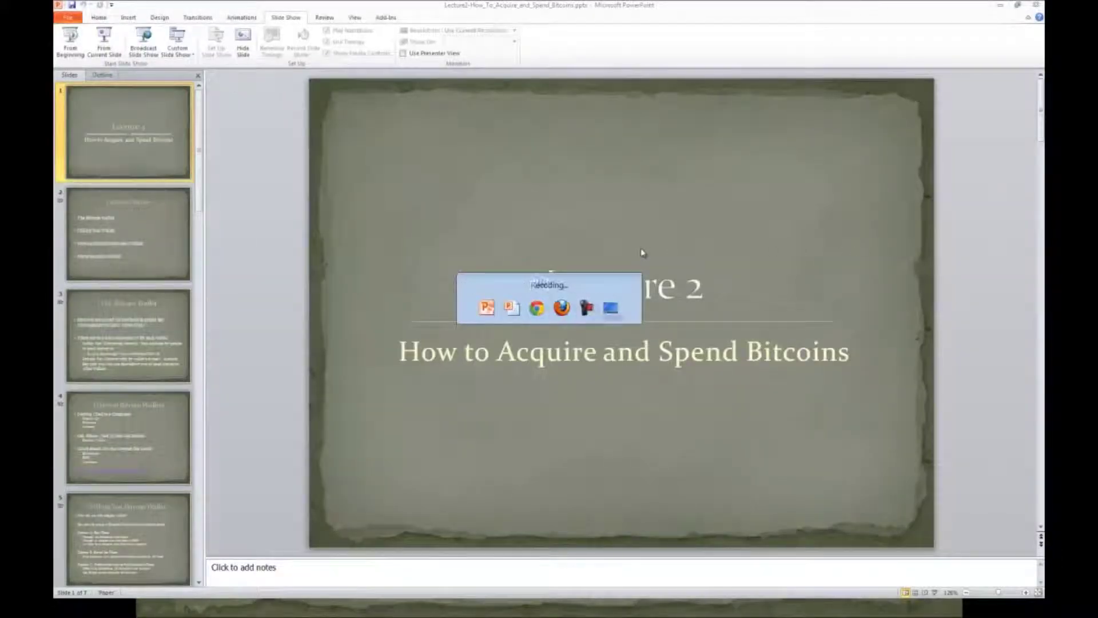